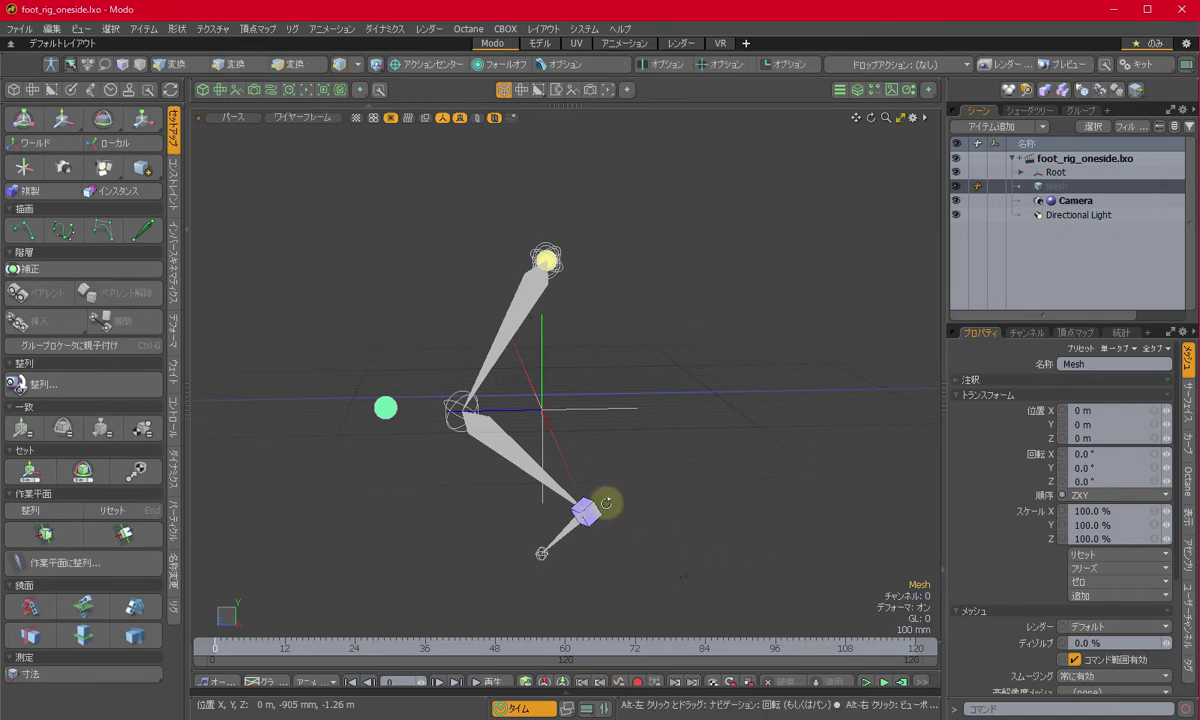
# Step: Raise the leg's foot Goal to about -195 mm in Y and rotate it to test the leg's IK
pyautogui.keyDown('alt'); pyautogui.moveTo(605, 497); pyautogui.dragTo(688, 493); pyautogui.keyUp('alt')
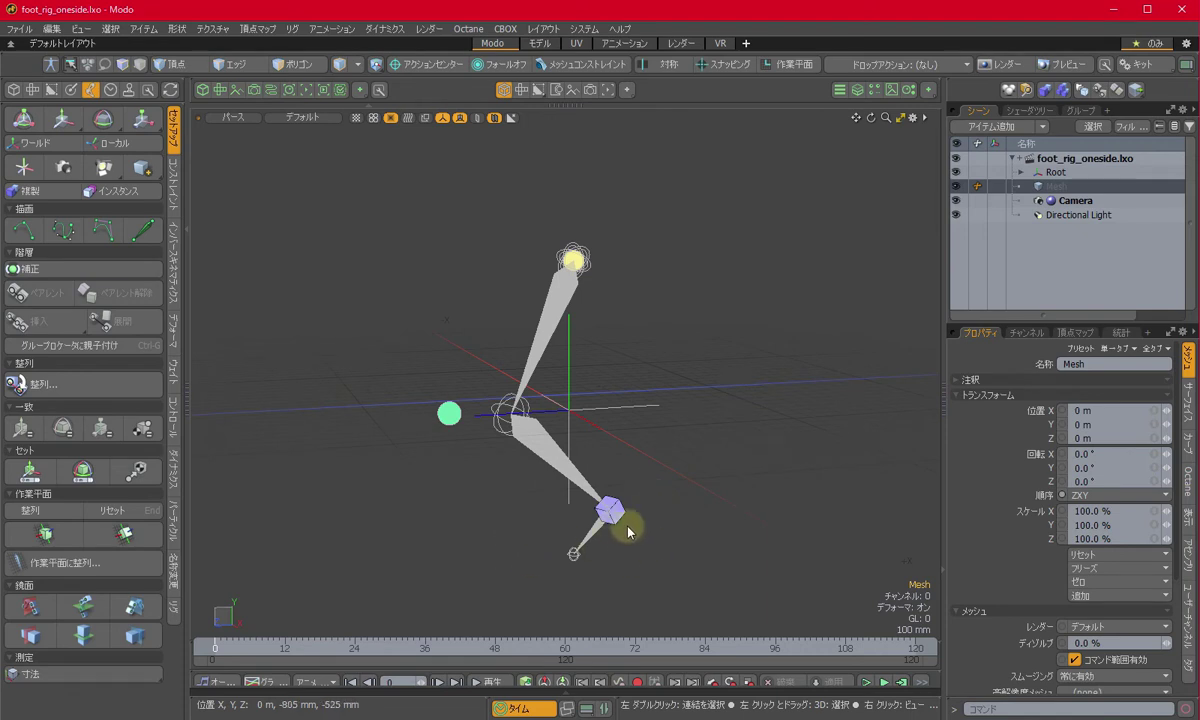
pyautogui.click(621, 514)
pyautogui.press('w')
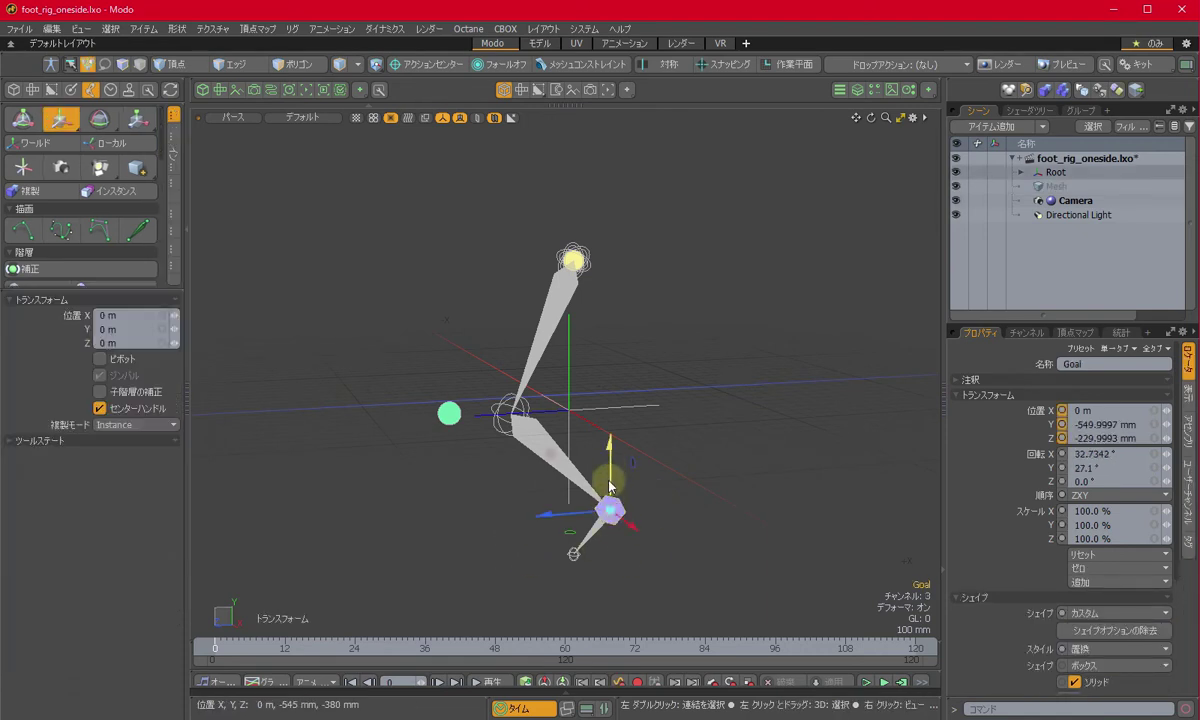
pyautogui.moveTo(608, 460); pyautogui.dragTo(611, 392)
pyautogui.press('e')
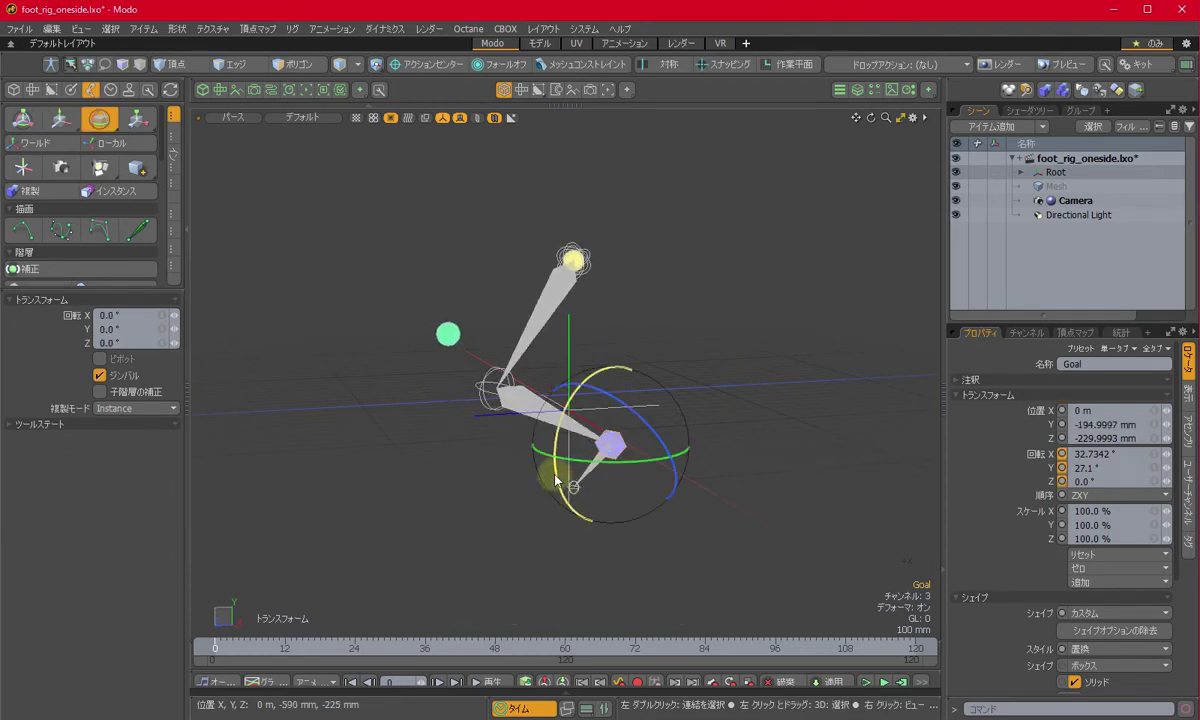
pyautogui.moveTo(578, 460); pyautogui.dragTo(751, 568)
pyautogui.press('space')
# Step: Move Locator_2, the green knee control, sideways to X -330 mm to swing the knee outward
pyautogui.click(544, 509)
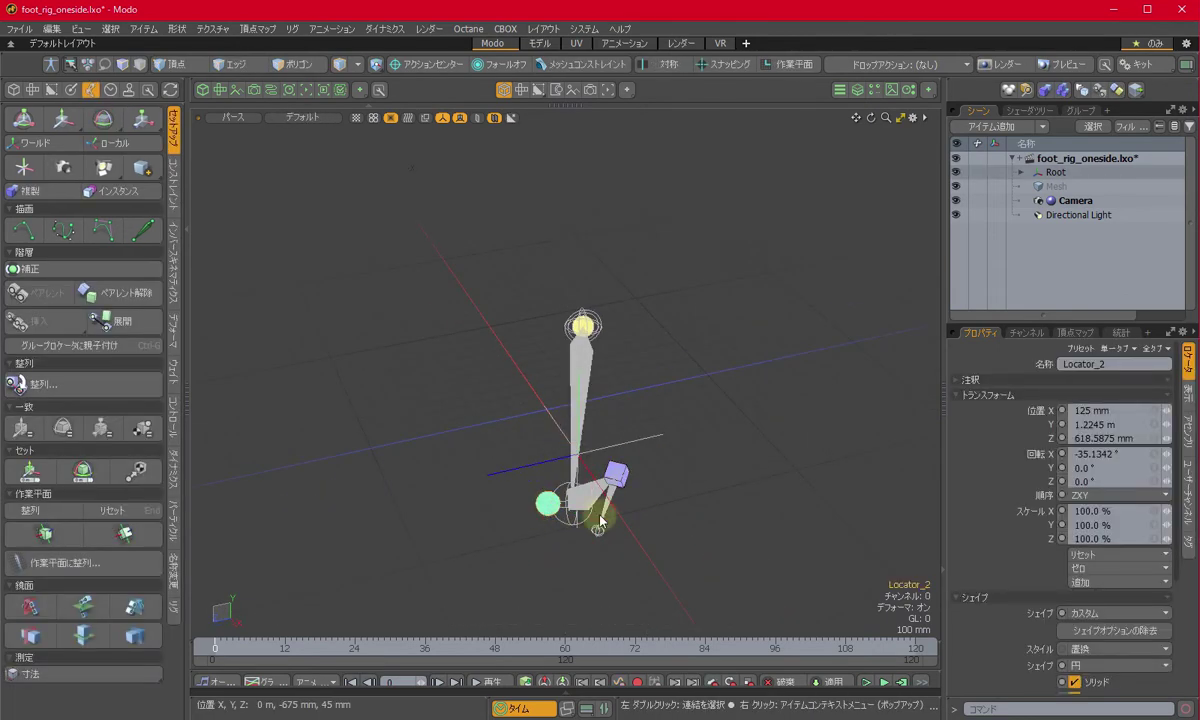
pyautogui.press('w')
pyautogui.moveTo(605, 522)
pyautogui.mouseDown()
pyautogui.moveTo(640, 519)
pyautogui.moveTo(615, 520)
pyautogui.mouseUp()
pyautogui.moveTo(545, 500); pyautogui.dragTo(518, 493)
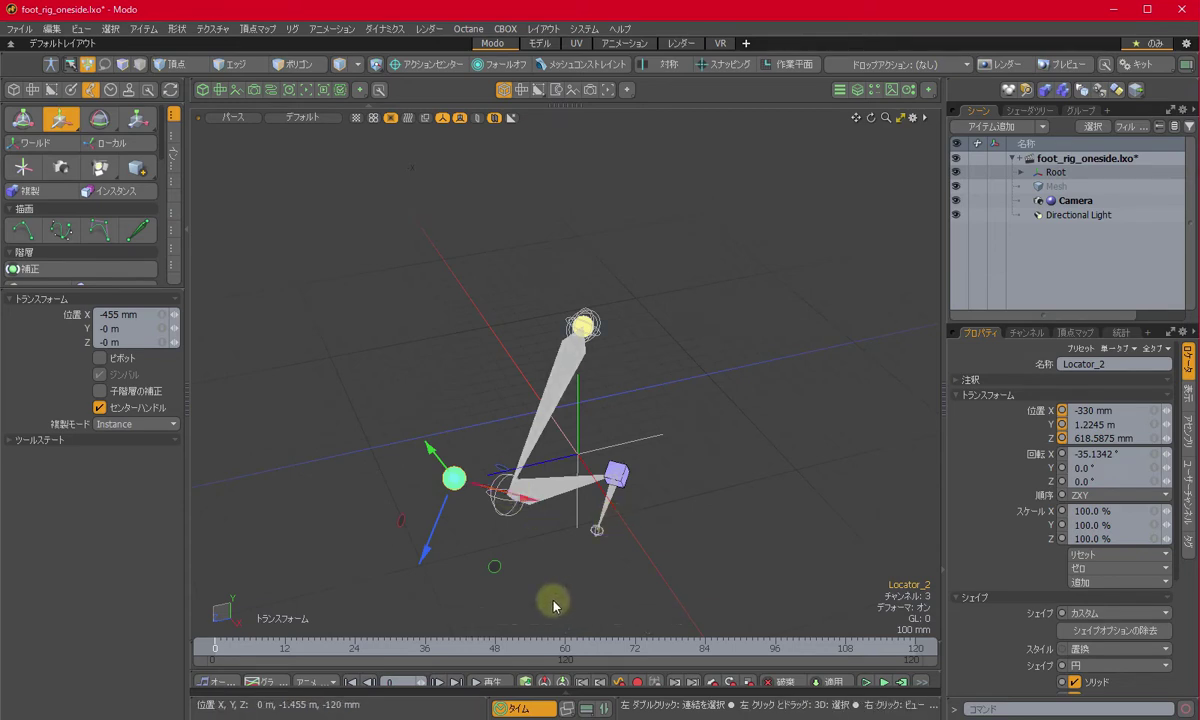
pyautogui.press('space')
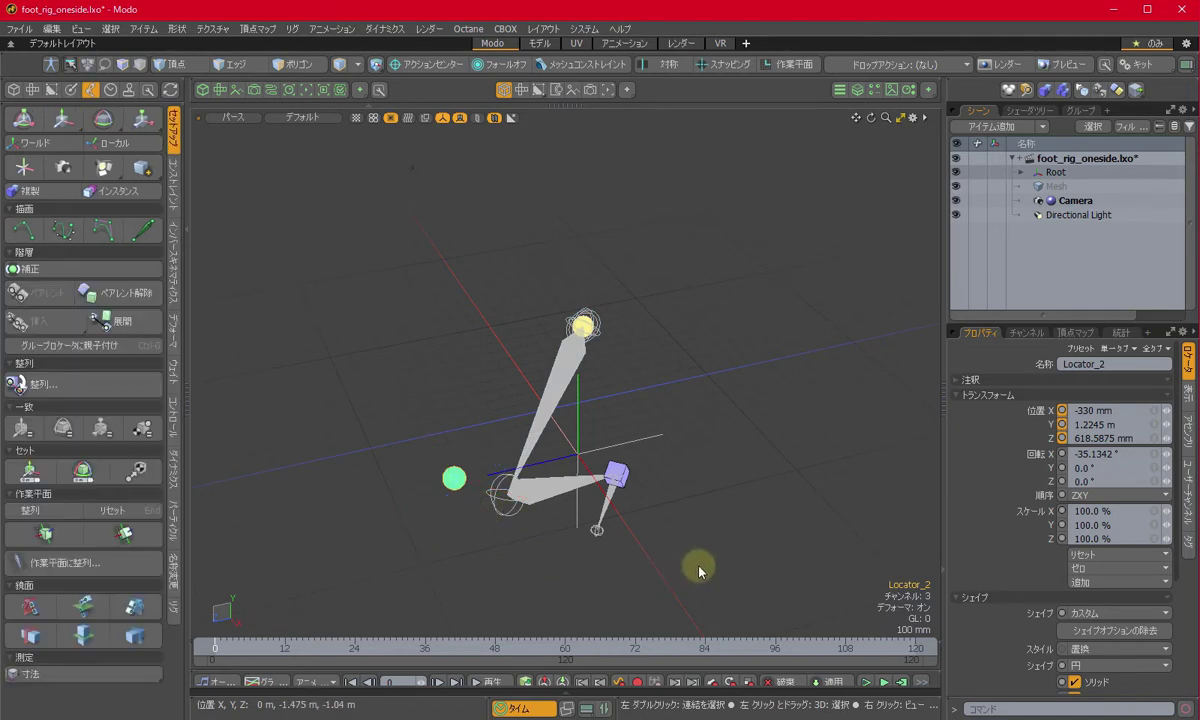
pyautogui.keyDown('alt'); pyautogui.moveTo(698, 571); pyautogui.dragTo(644, 492); pyautogui.keyUp('alt')
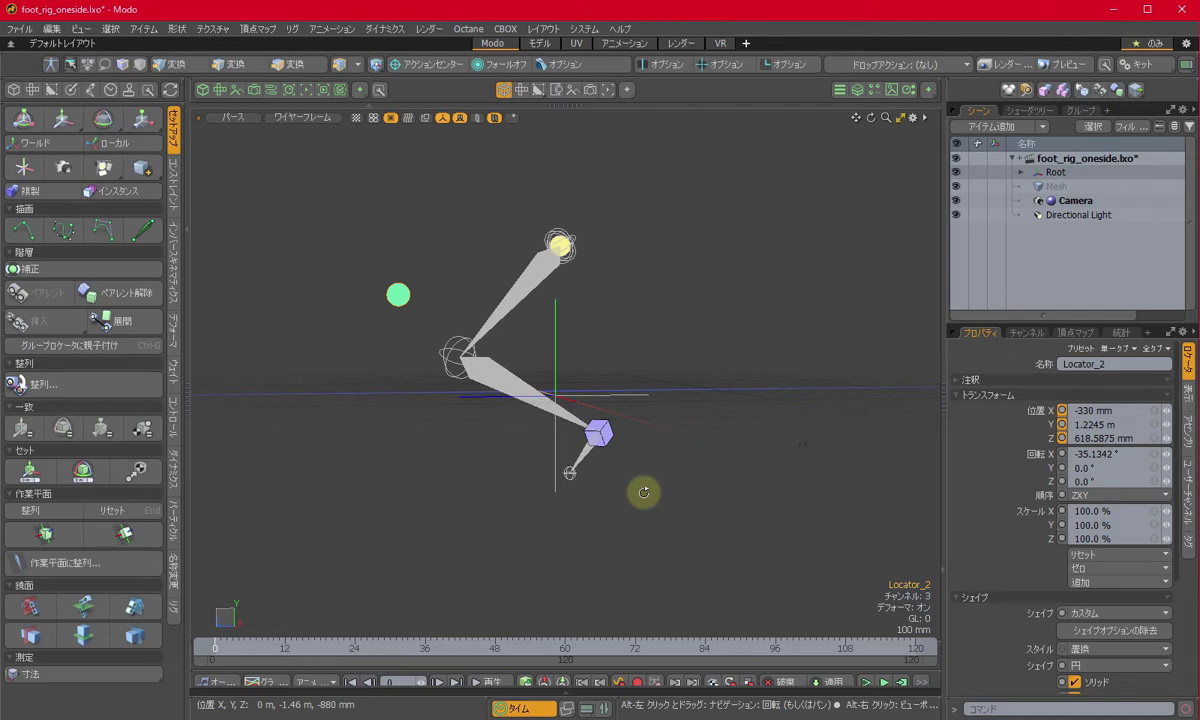
pyautogui.press('5')
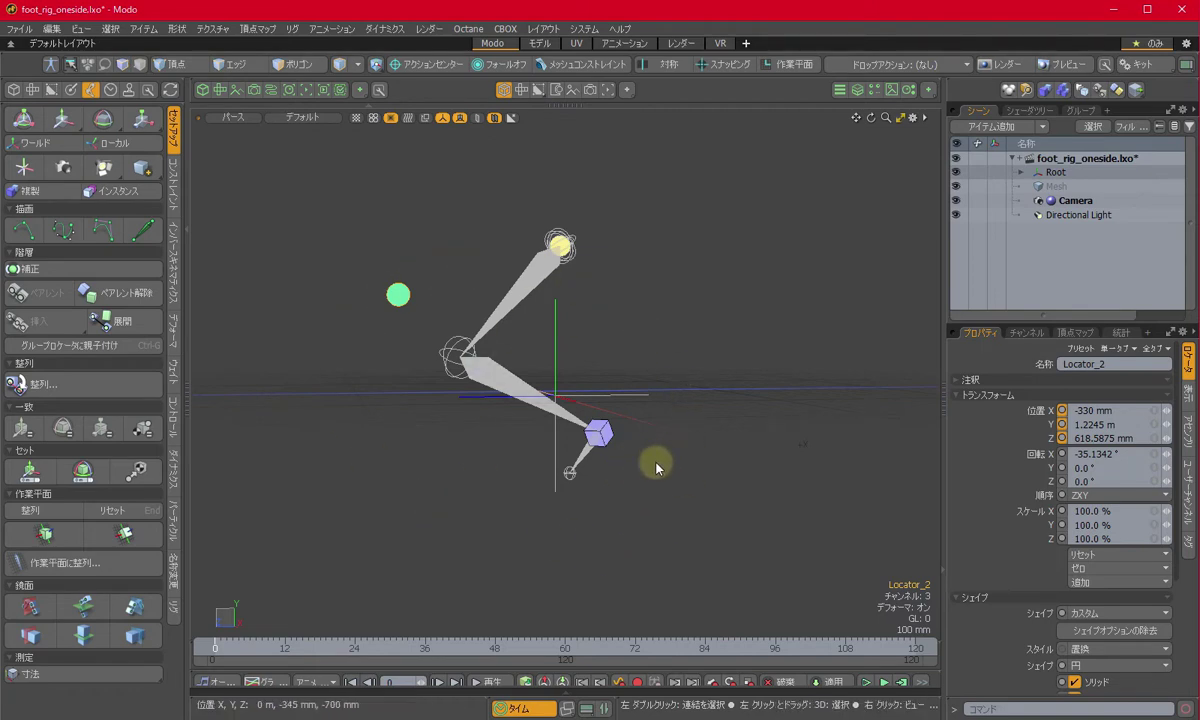
pyautogui.keyDown('alt'); pyautogui.moveTo(619, 520); pyautogui.dragTo(773, 570); pyautogui.keyUp('alt')
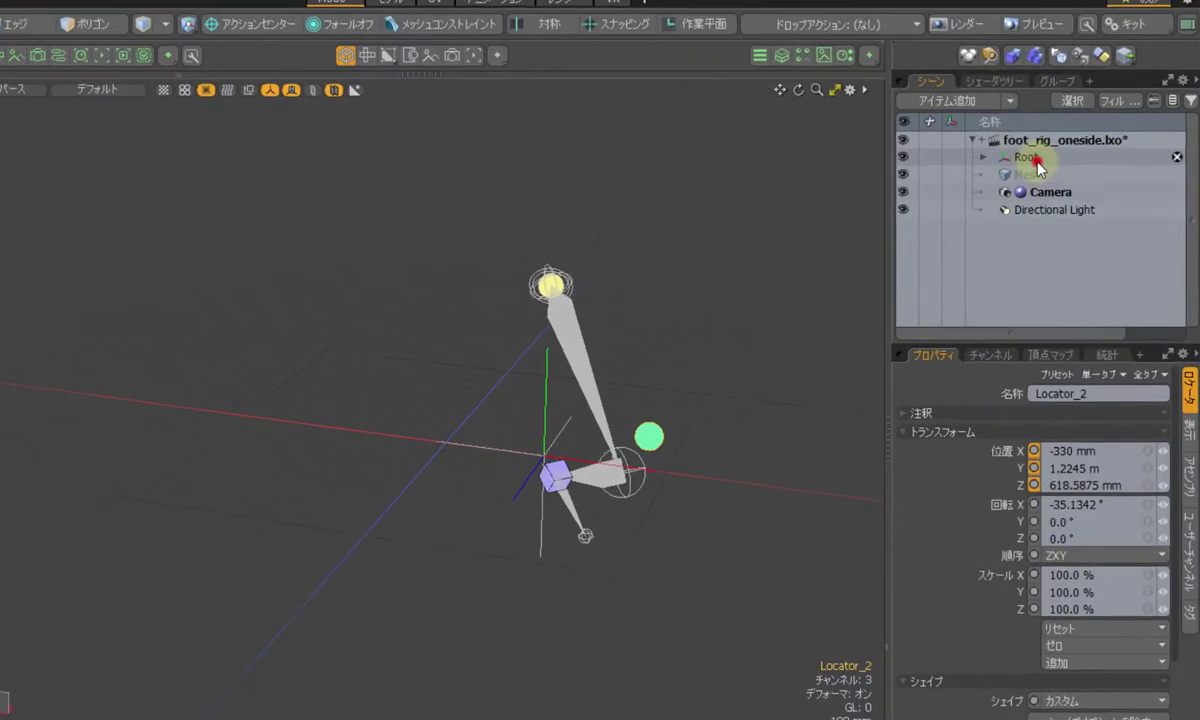
# Step: Expand the Root hierarchy and, in setup mode, mirror the entire leg rig across the X axis
pyautogui.click(1024, 172)
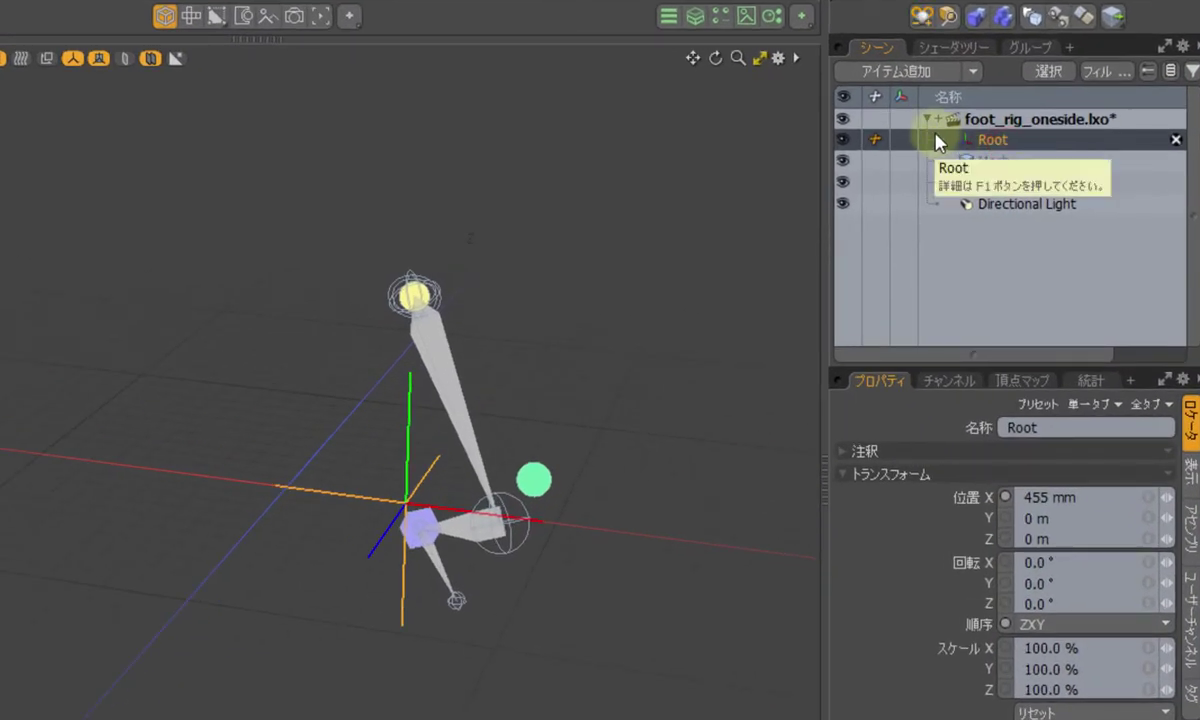
pyautogui.click(940, 140)
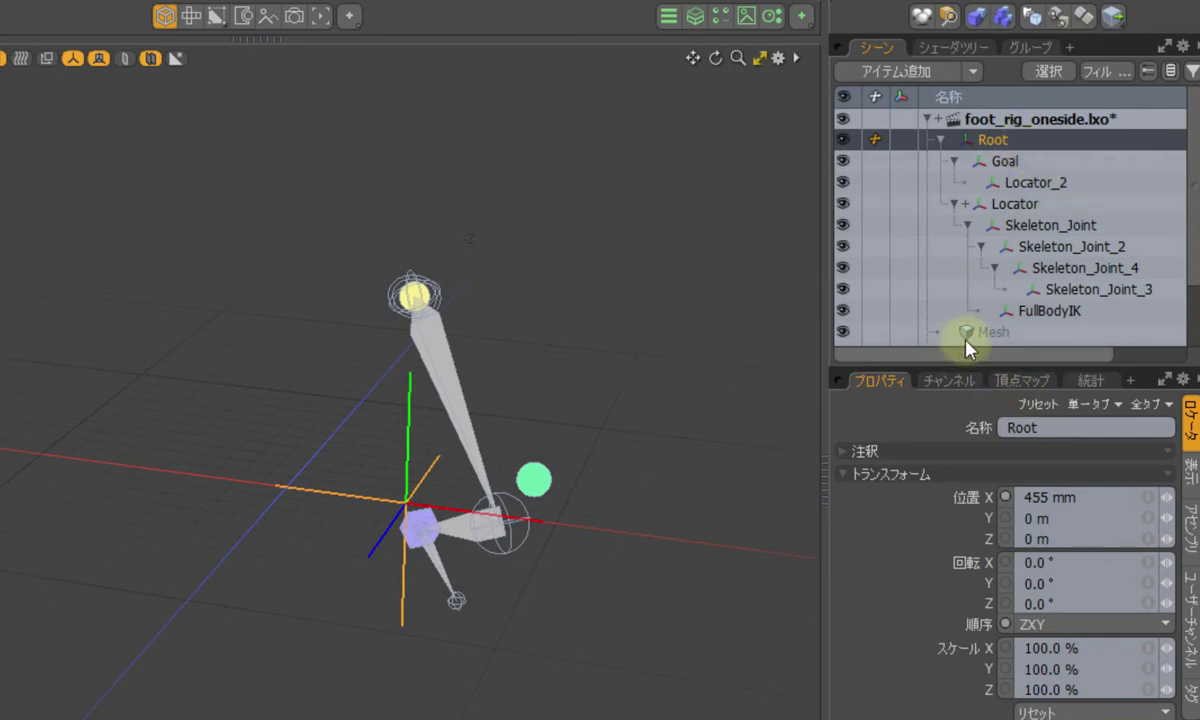
pyautogui.moveTo(1026, 364); pyautogui.dragTo(1026, 460)
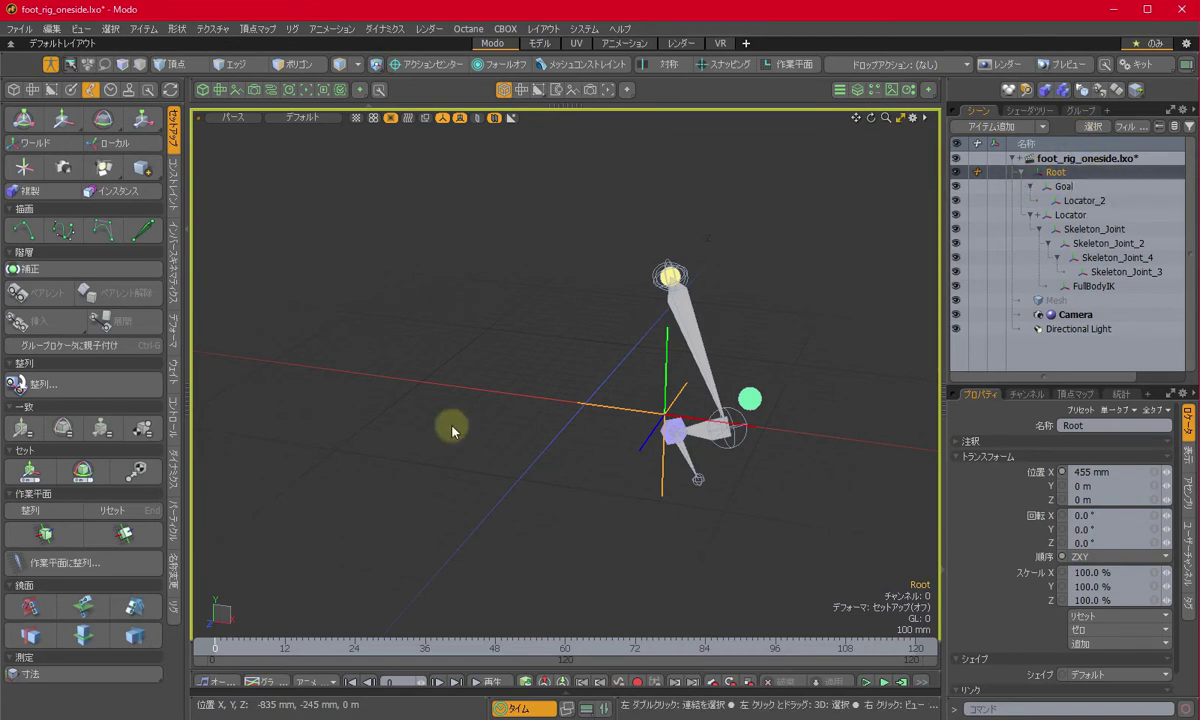
pyautogui.click(29, 608)
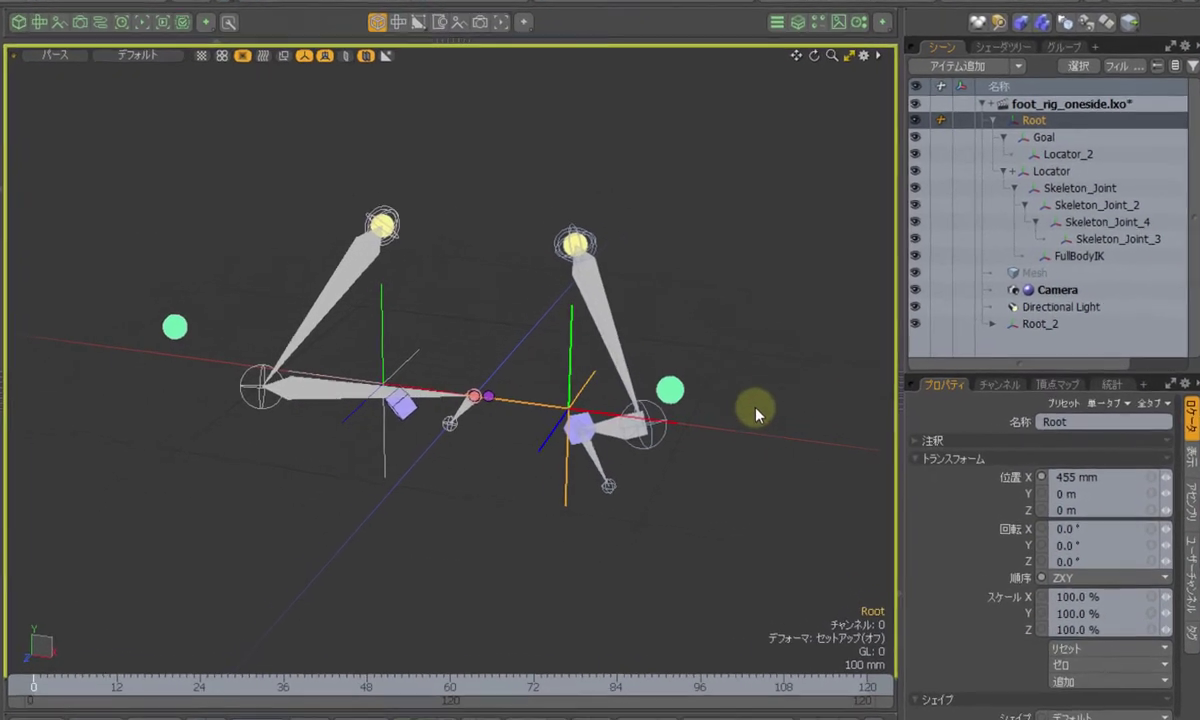
# Step: Expand the mirrored Root_2 hierarchy and examine how its joints relate to the goal and knee locator
pyautogui.keyDown('alt'); pyautogui.moveTo(599, 519); pyautogui.dragTo(625, 493); pyautogui.keyUp('alt')
pyautogui.keyDown('alt'); pyautogui.moveTo(493, 508); pyautogui.dragTo(505, 500); pyautogui.keyUp('alt')
pyautogui.click(976, 312)
pyautogui.scroll(-3, 1062, 330)
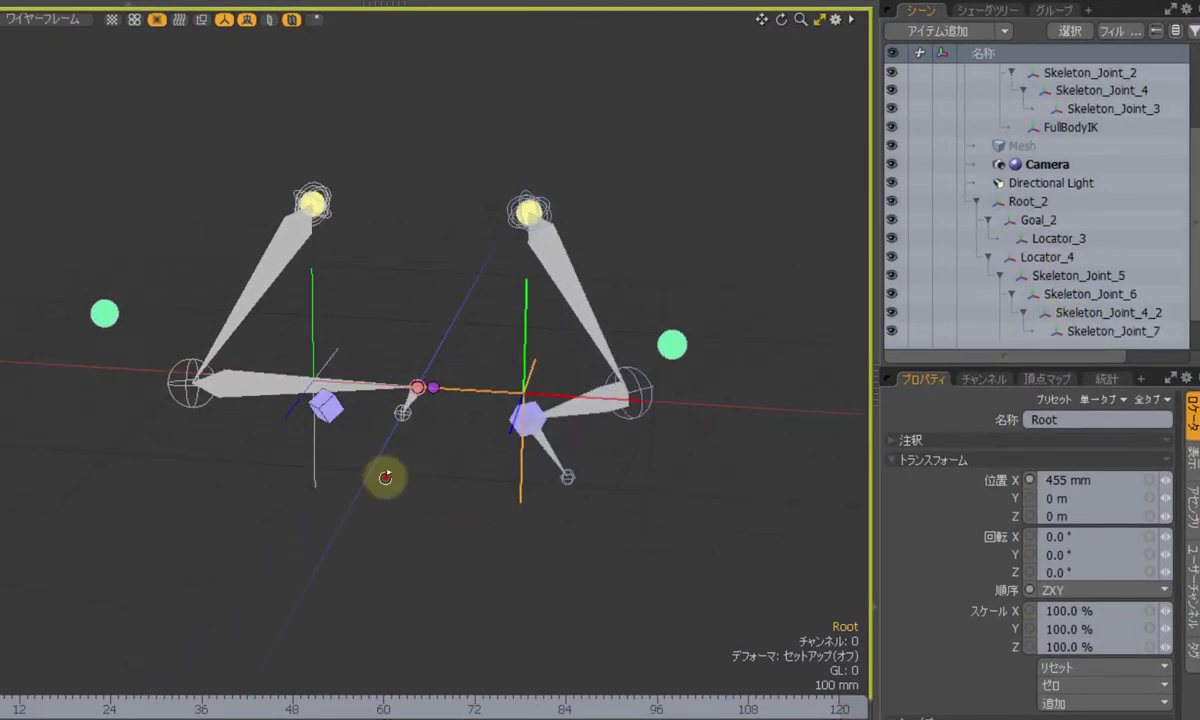
pyautogui.keyDown('alt'); pyautogui.moveTo(384, 475); pyautogui.dragTo(447, 485); pyautogui.keyUp('alt')
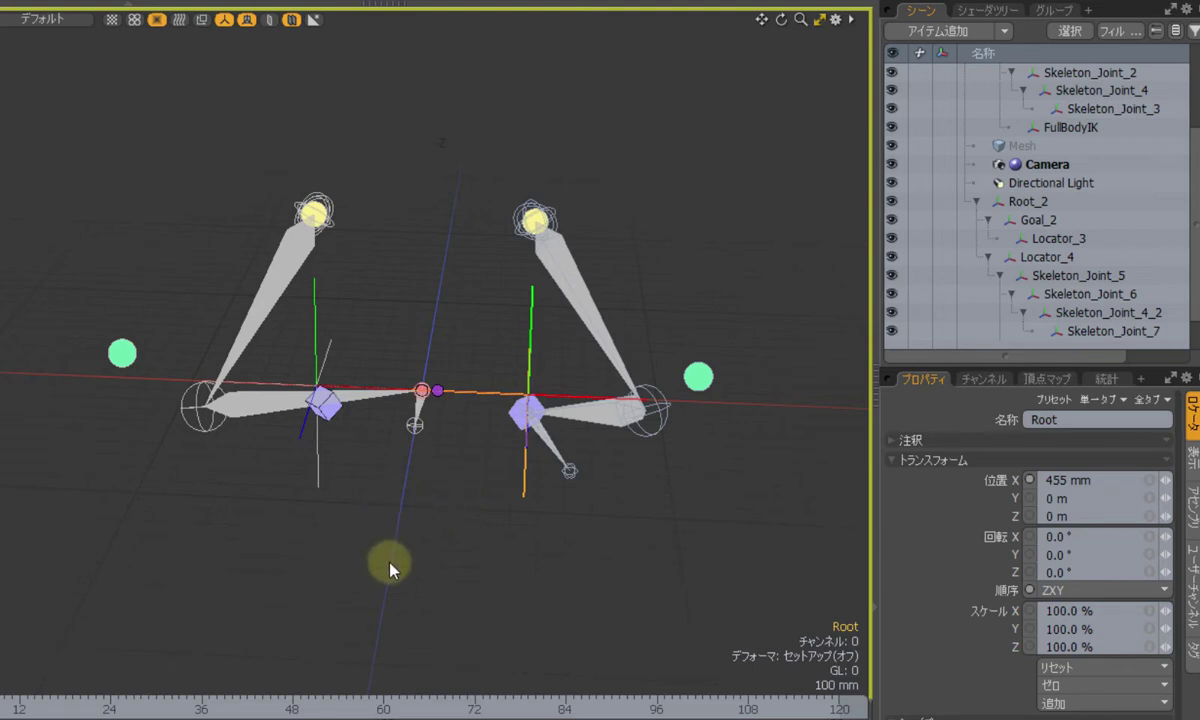
pyautogui.keyDown('alt'); pyautogui.moveTo(390, 543); pyautogui.dragTo(322, 560); pyautogui.keyUp('alt')
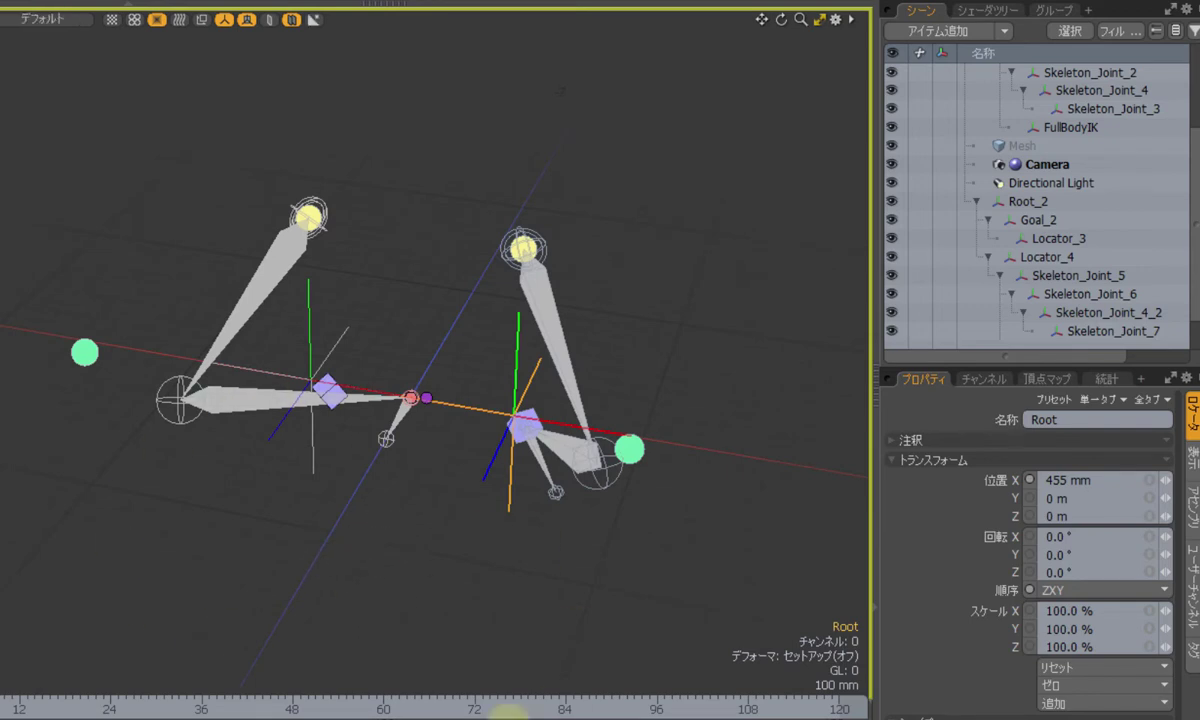
# Step: Assign Goal_2 as the IK goal of the mirrored leg's ankle joint, Skeleton_Joint_4_2
pyautogui.click(400, 419)
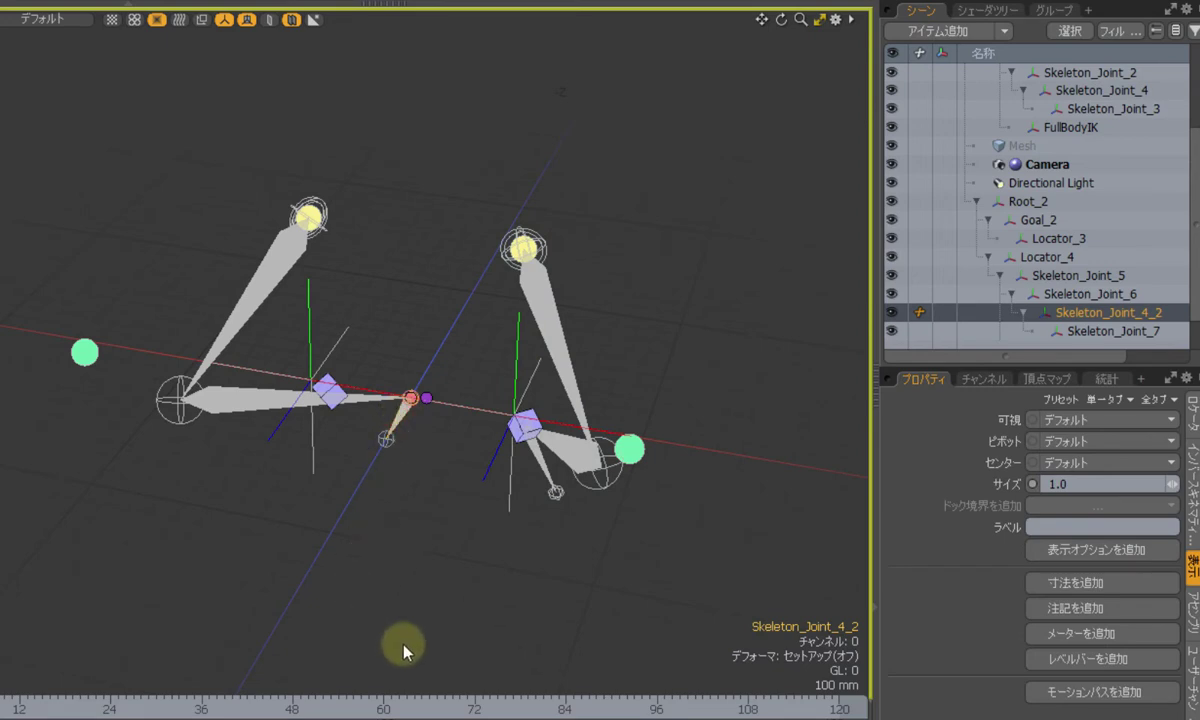
pyautogui.keyDown('alt'); pyautogui.moveTo(340, 632); pyautogui.dragTo(458, 506); pyautogui.keyUp('alt')
pyautogui.keyDown('shift'); pyautogui.click(323, 417); pyautogui.keyUp('shift')
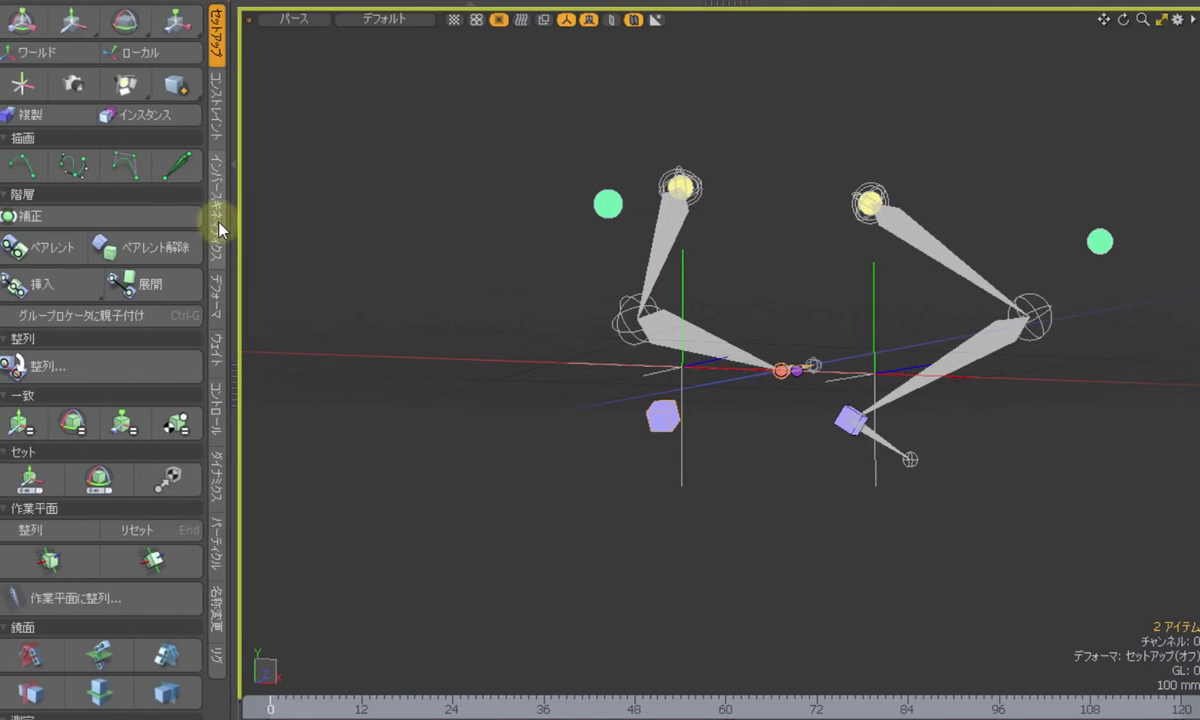
pyautogui.click(218, 224)
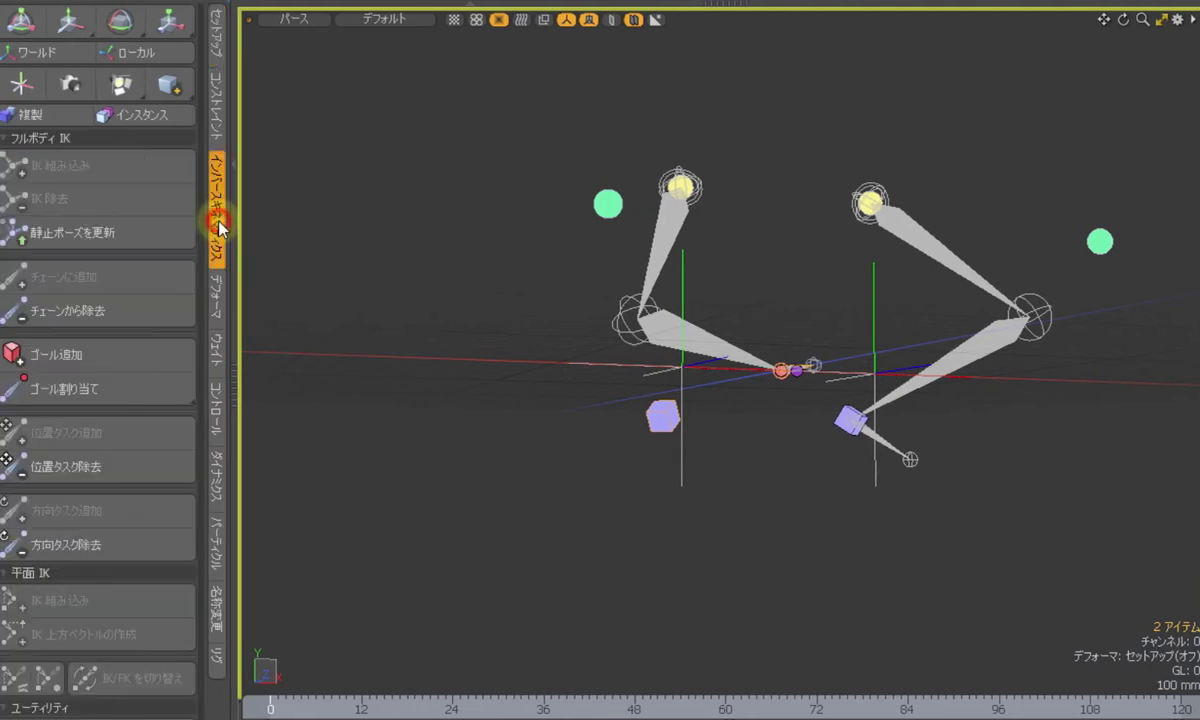
pyautogui.click(140, 398)
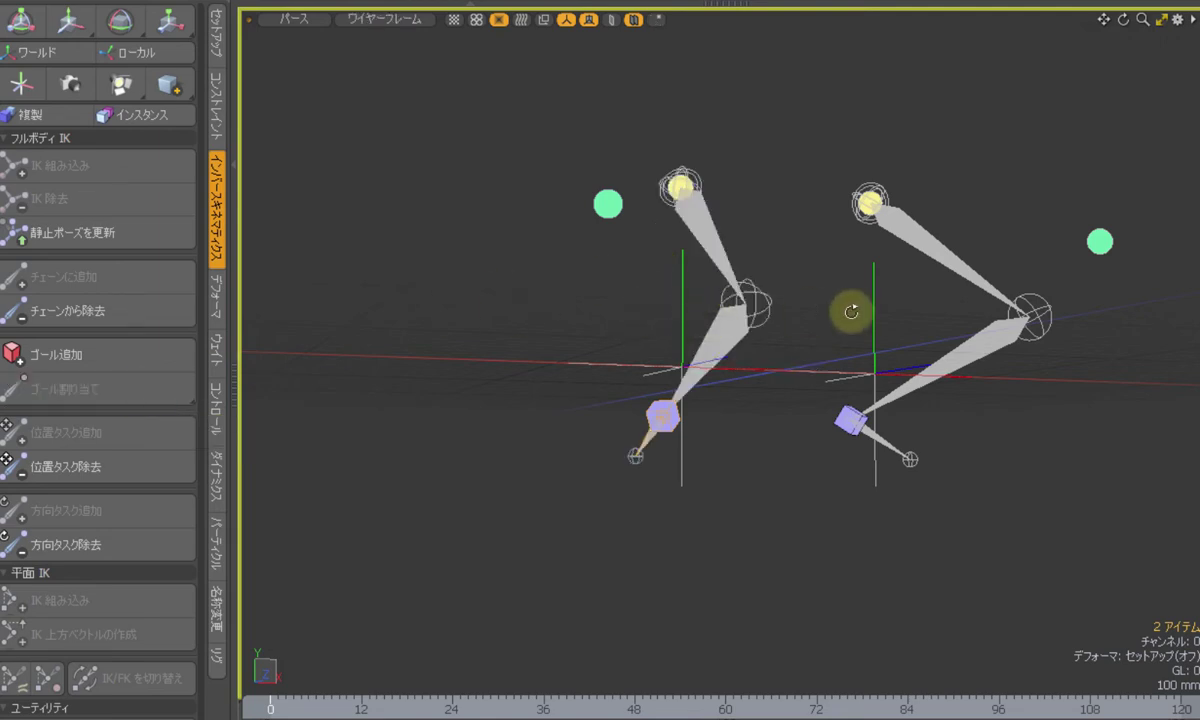
pyautogui.moveTo(849, 311)
pyautogui.keyDown('alt'); pyautogui.mouseDown()
pyautogui.moveTo(771, 431)
pyautogui.moveTo(688, 428)
pyautogui.moveTo(757, 408)
pyautogui.mouseUp(); pyautogui.keyUp('alt')
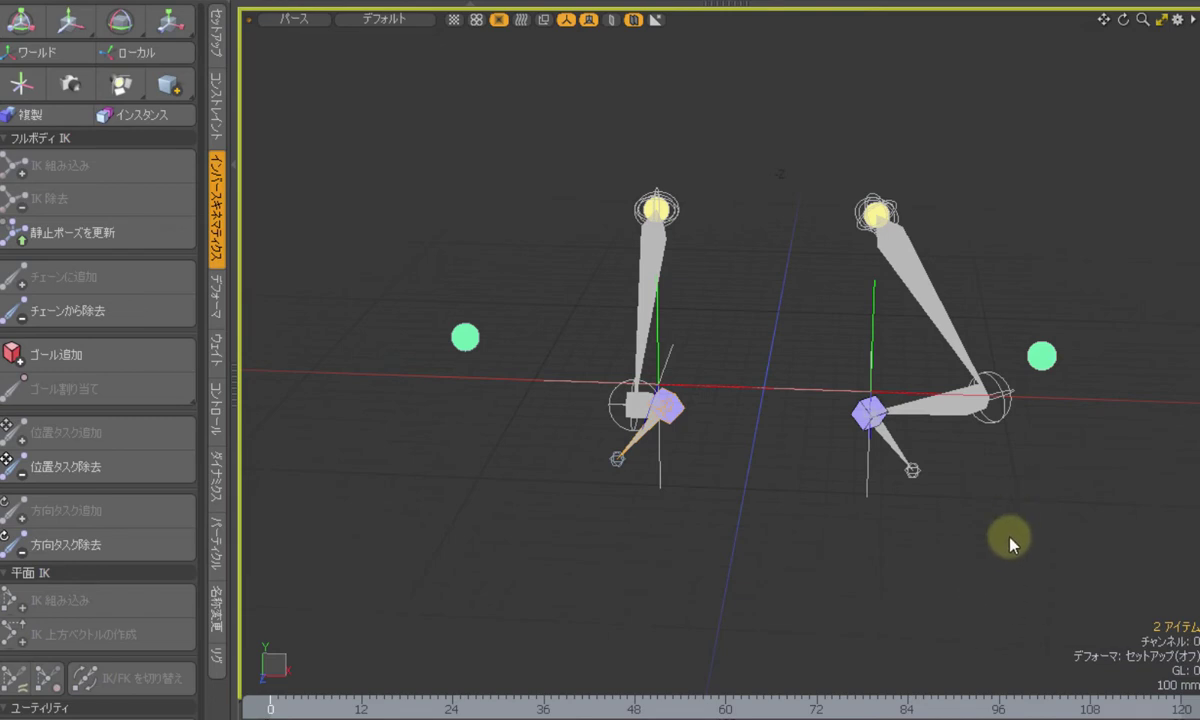
pyautogui.keyDown('alt'); pyautogui.moveTo(868, 567); pyautogui.dragTo(770, 527); pyautogui.keyUp('alt')
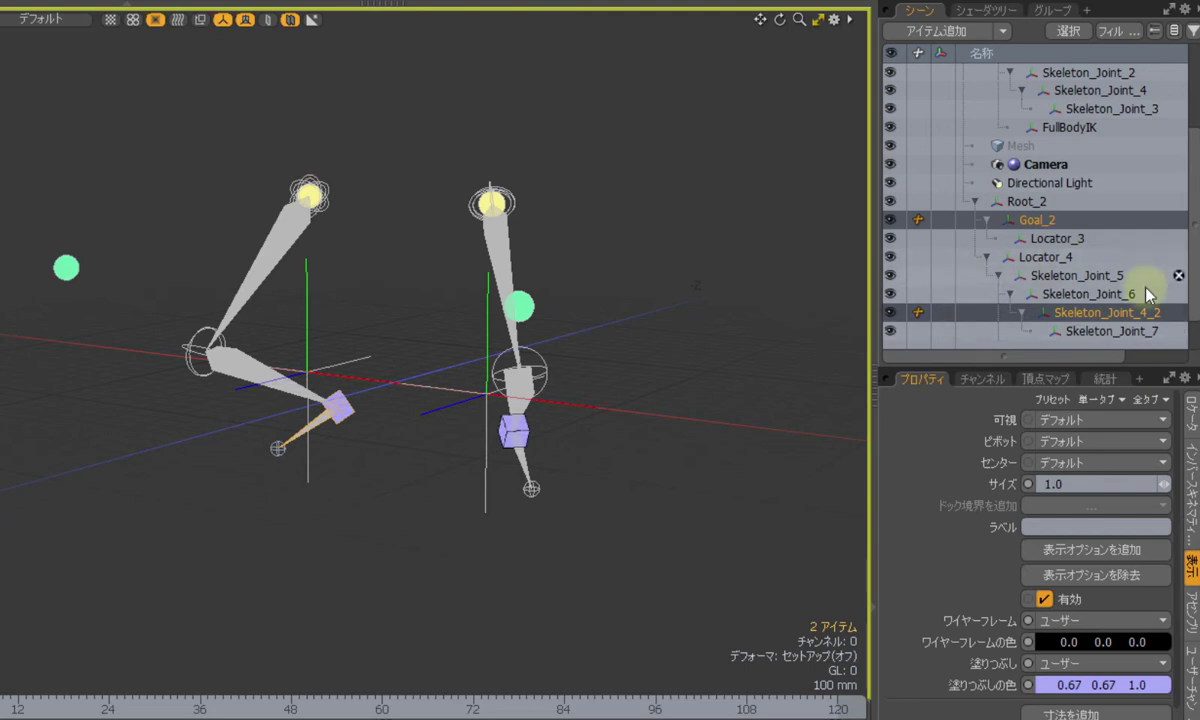
# Step: Add a direction constraint that aims the mirrored hip control Locator_4 at Goal_2
pyautogui.click(1085, 262)
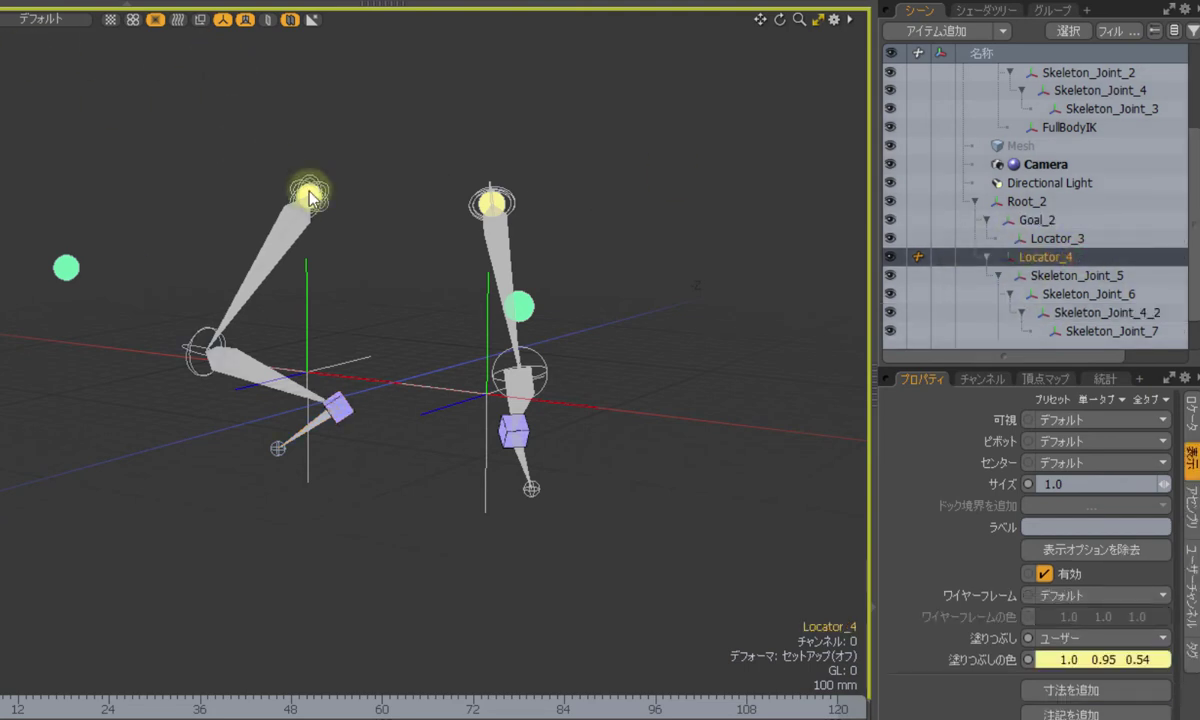
pyautogui.scroll(5, 312, 197)
pyautogui.scroll(-3, 384, 238)
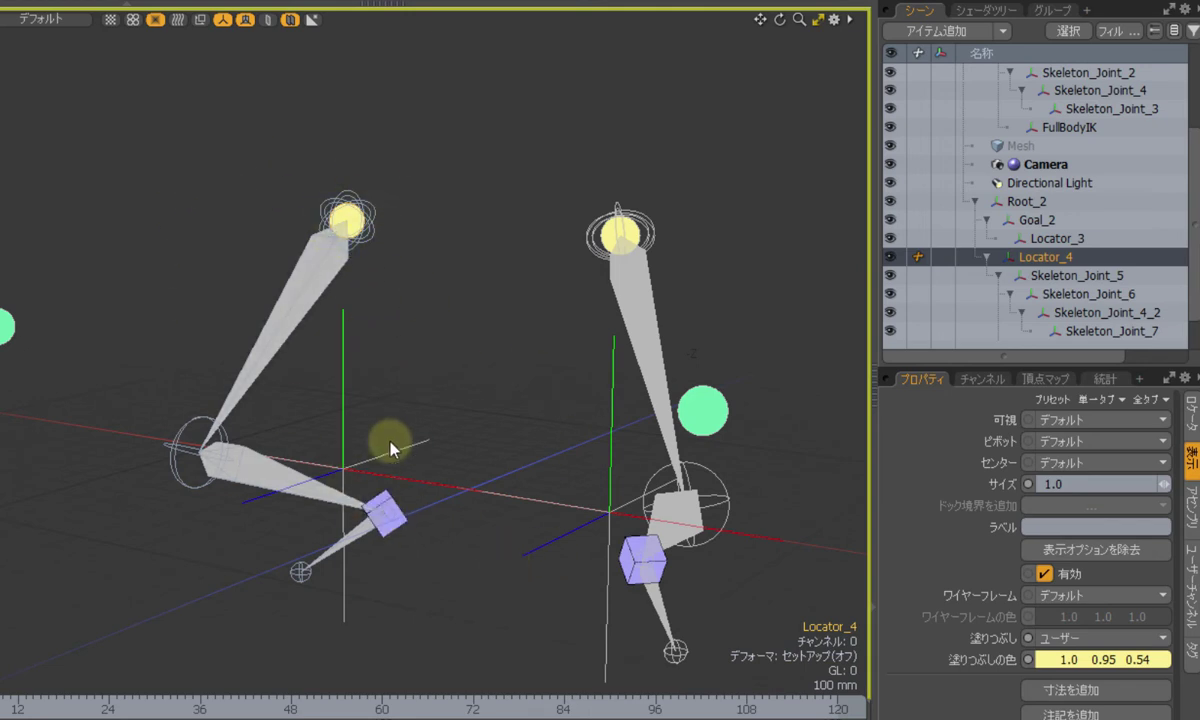
pyautogui.keyDown('shift'); pyautogui.click(402, 524); pyautogui.keyUp('shift')
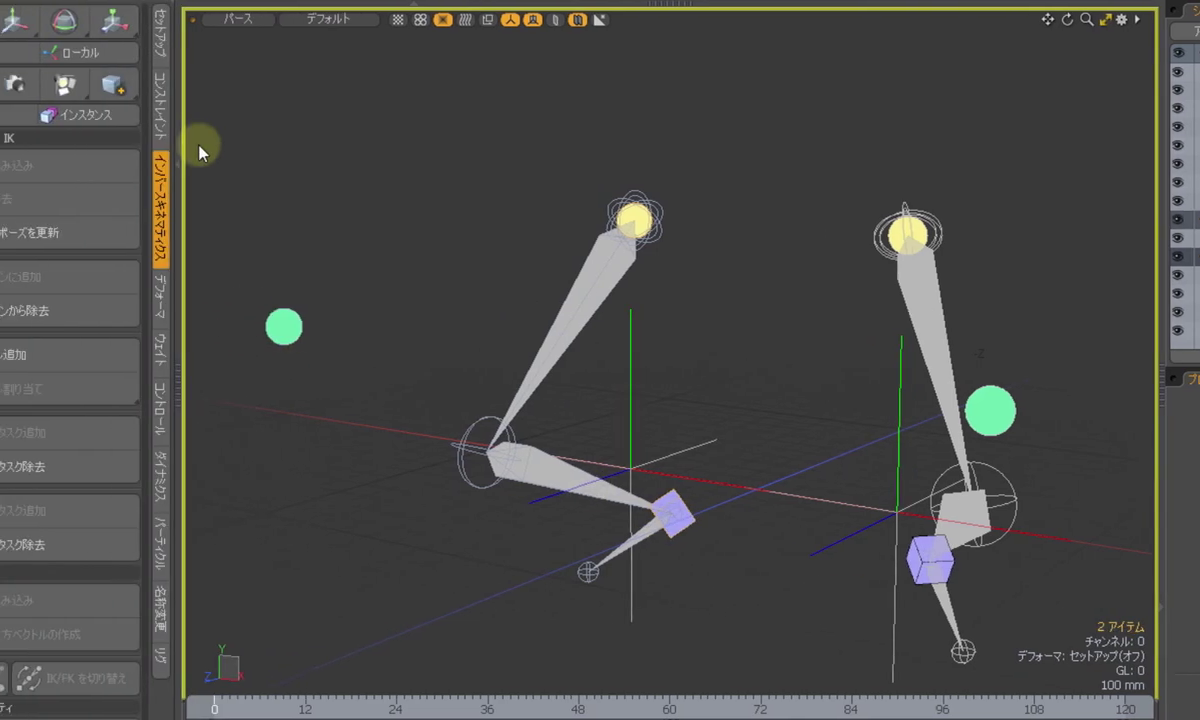
pyautogui.click(220, 110)
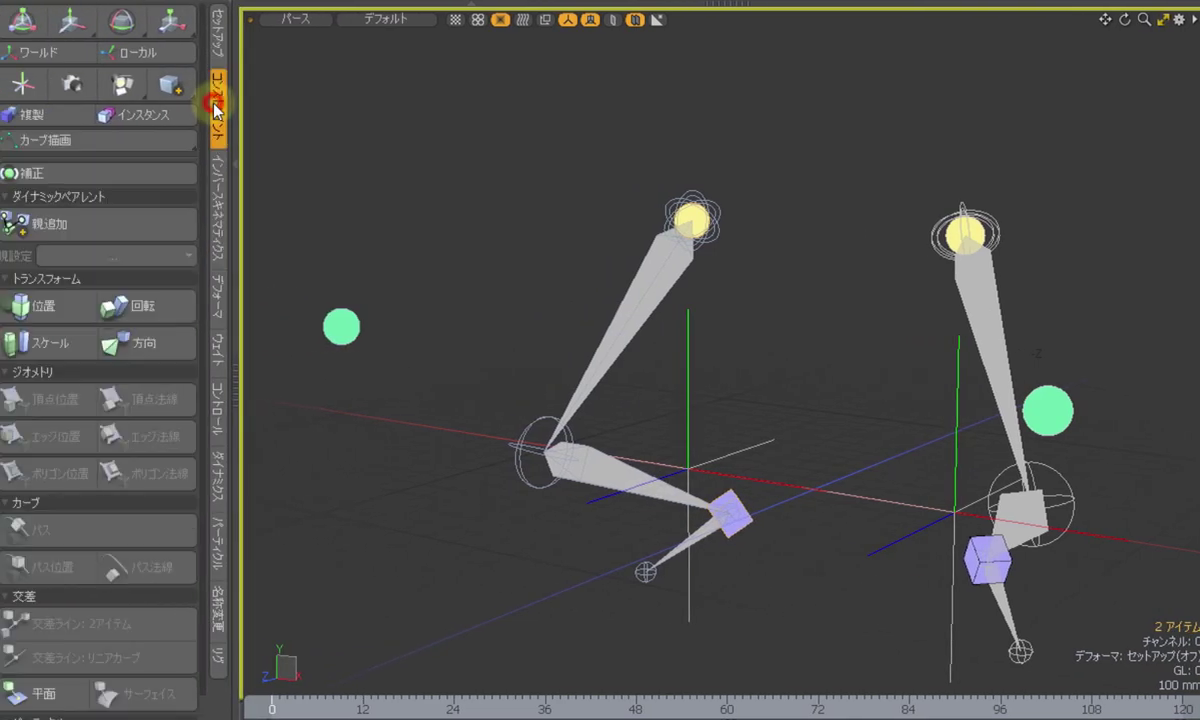
pyautogui.click(181, 341)
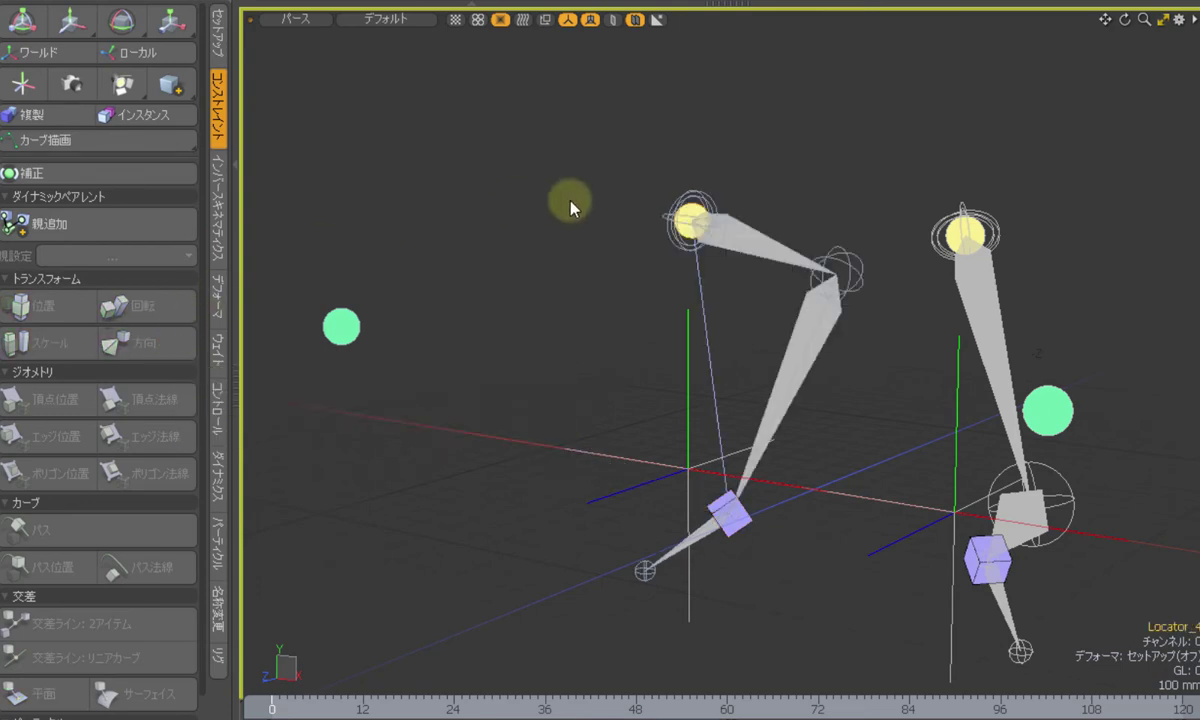
# Step: Assign the green knee control Locator_3 as the up vector of the mirrored hip's direction constraint
pyautogui.click(341, 330)
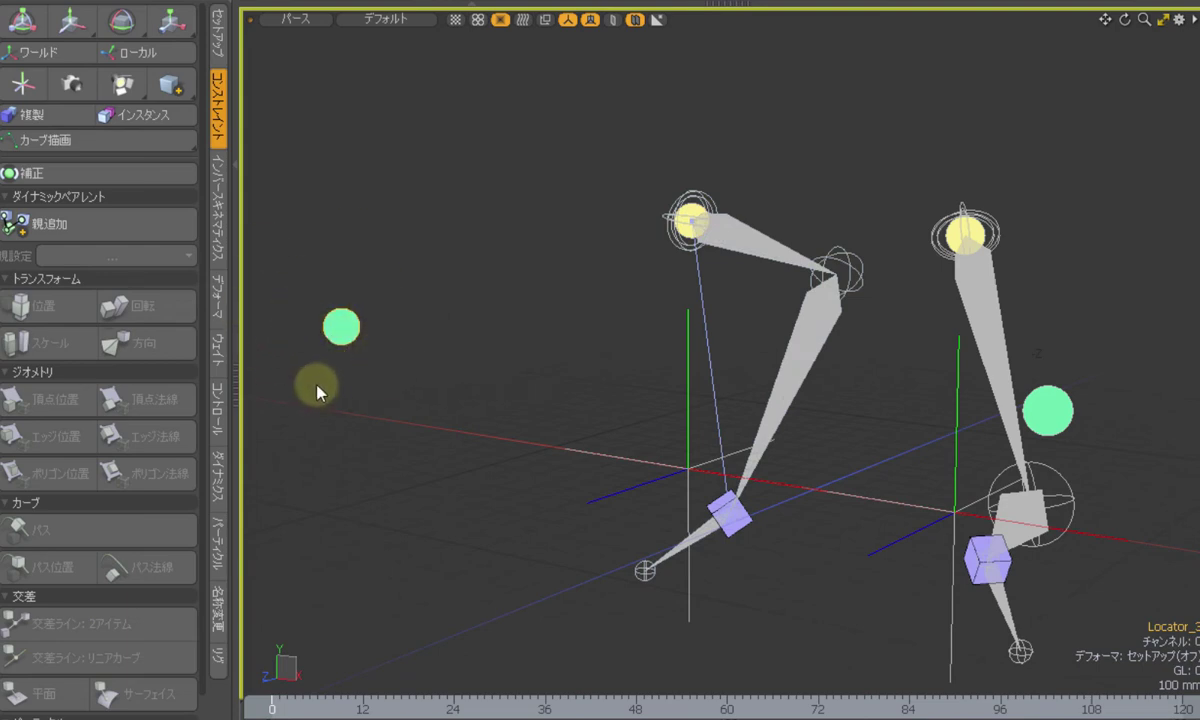
pyautogui.scroll(-3, 147, 410)
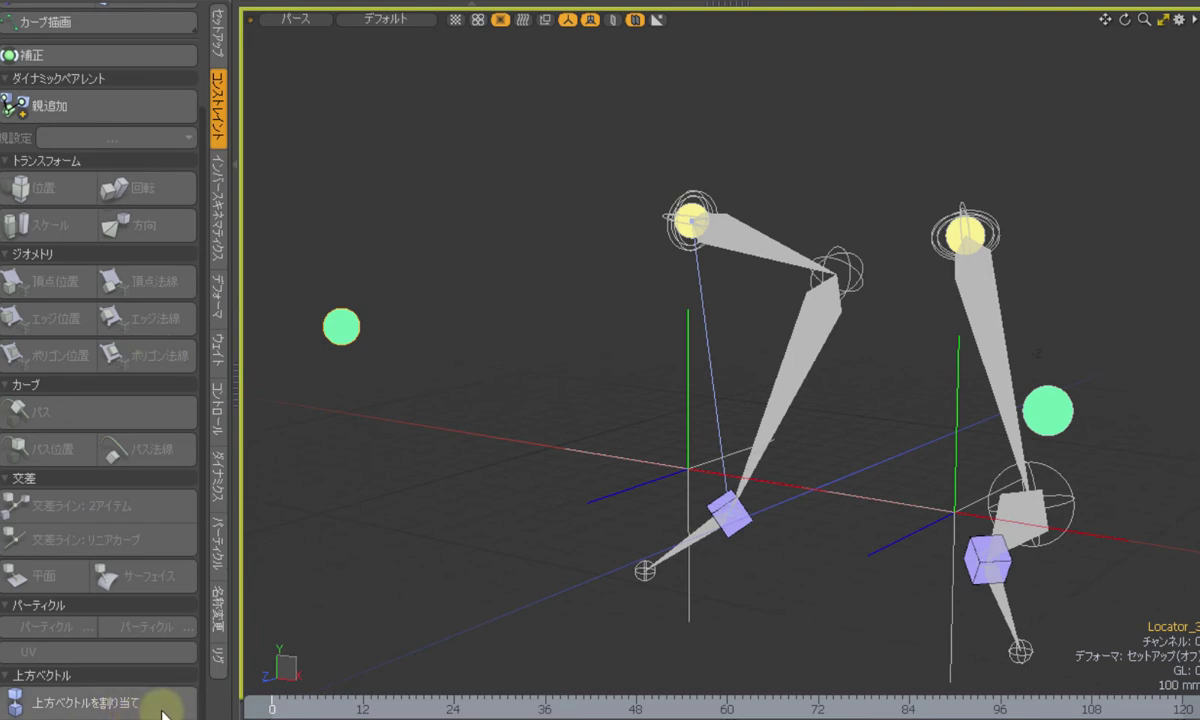
pyautogui.click(163, 706)
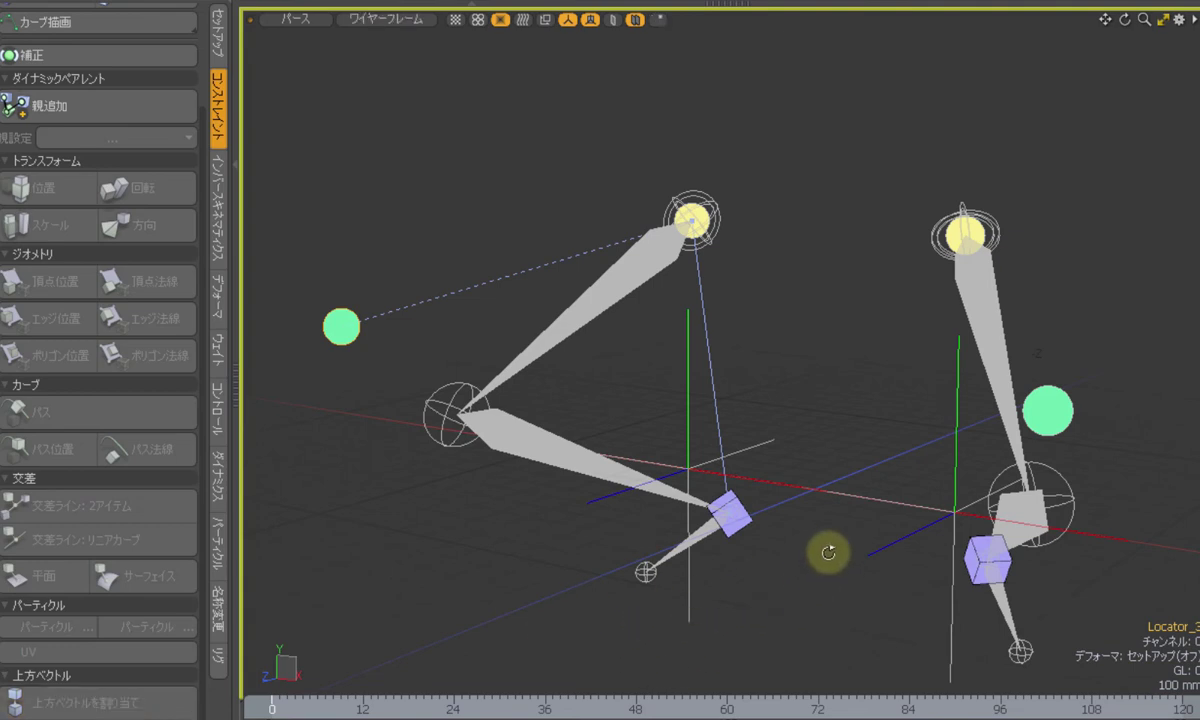
pyautogui.click(823, 545)
pyautogui.keyDown('alt'); pyautogui.moveTo(823, 545); pyautogui.dragTo(903, 584); pyautogui.keyUp('alt')
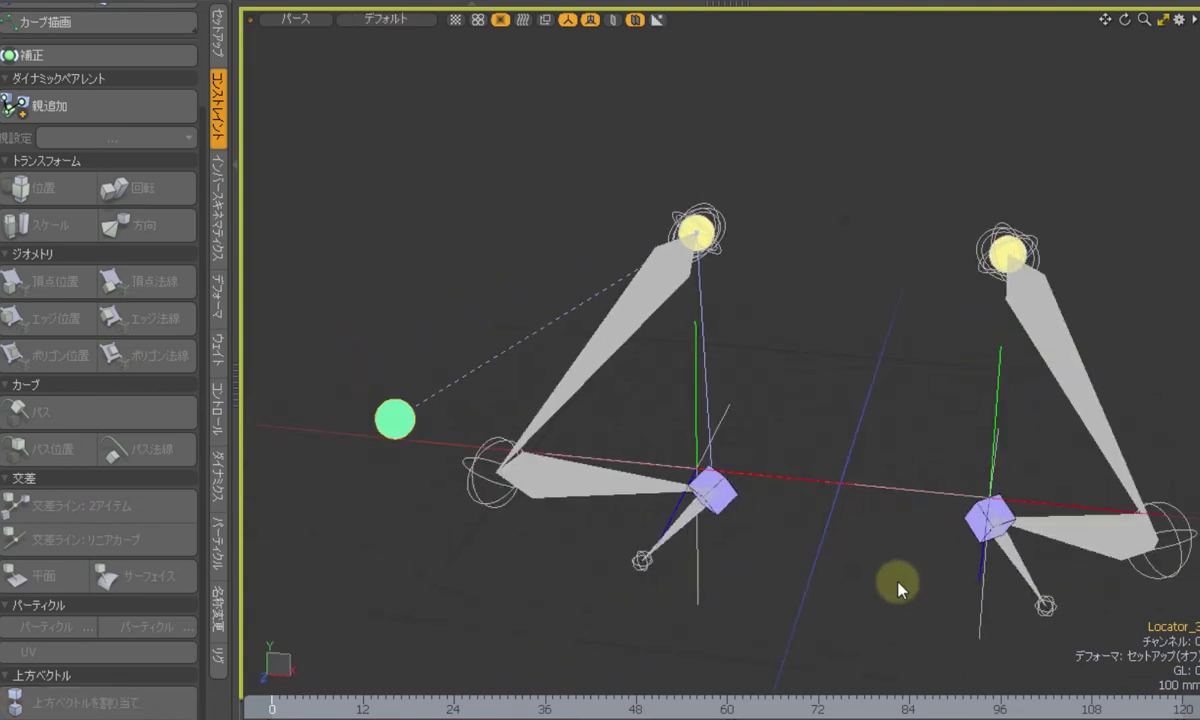
pyautogui.keyDown('alt'); pyautogui.moveTo(897, 515); pyautogui.dragTo(898, 501); pyautogui.keyUp('alt')
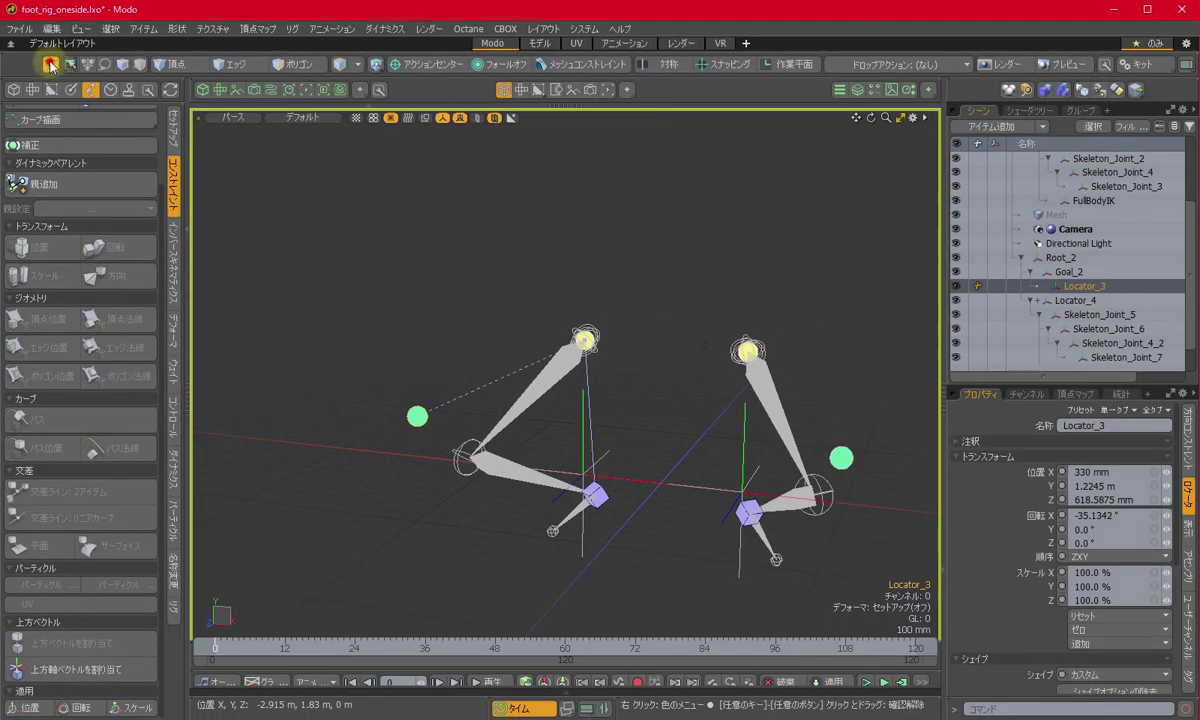
# Step: Turn off setup mode and pose the mirrored foot by raising Goal_2 about 50 mm and rotating it -1° about Y
pyautogui.click(53, 33)
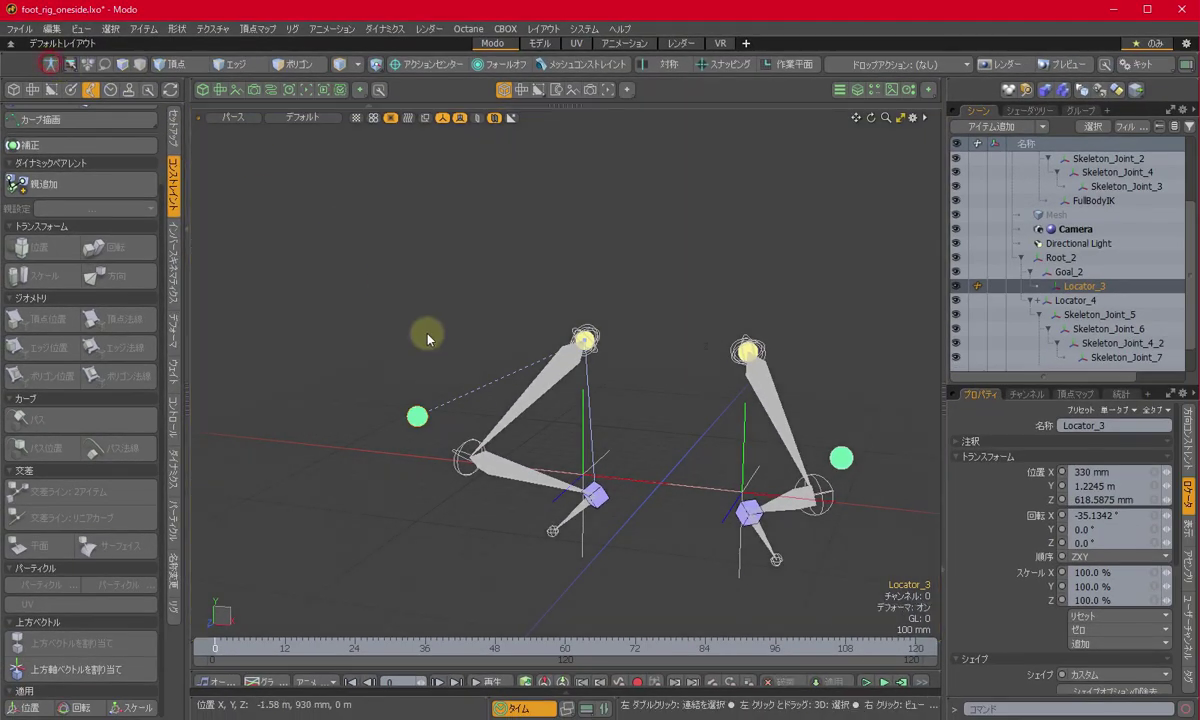
pyautogui.keyDown('alt'); pyautogui.moveTo(619, 426); pyautogui.dragTo(602, 468); pyautogui.keyUp('alt')
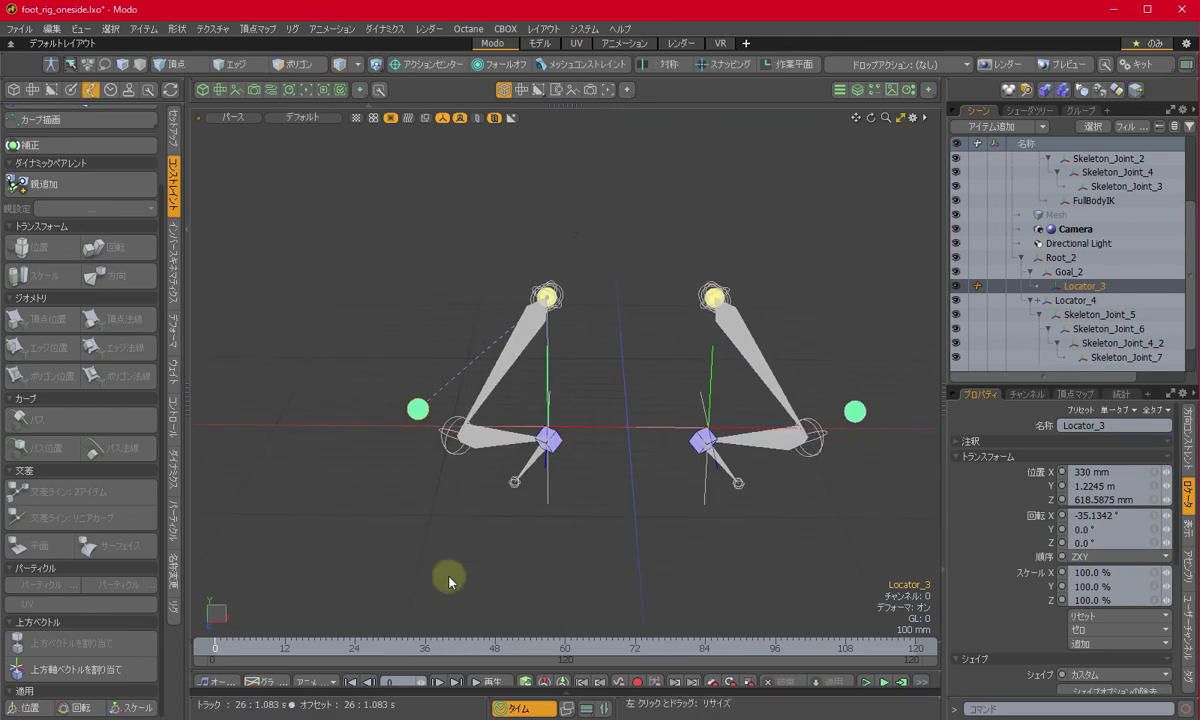
pyautogui.click(538, 433)
pyautogui.press('w')
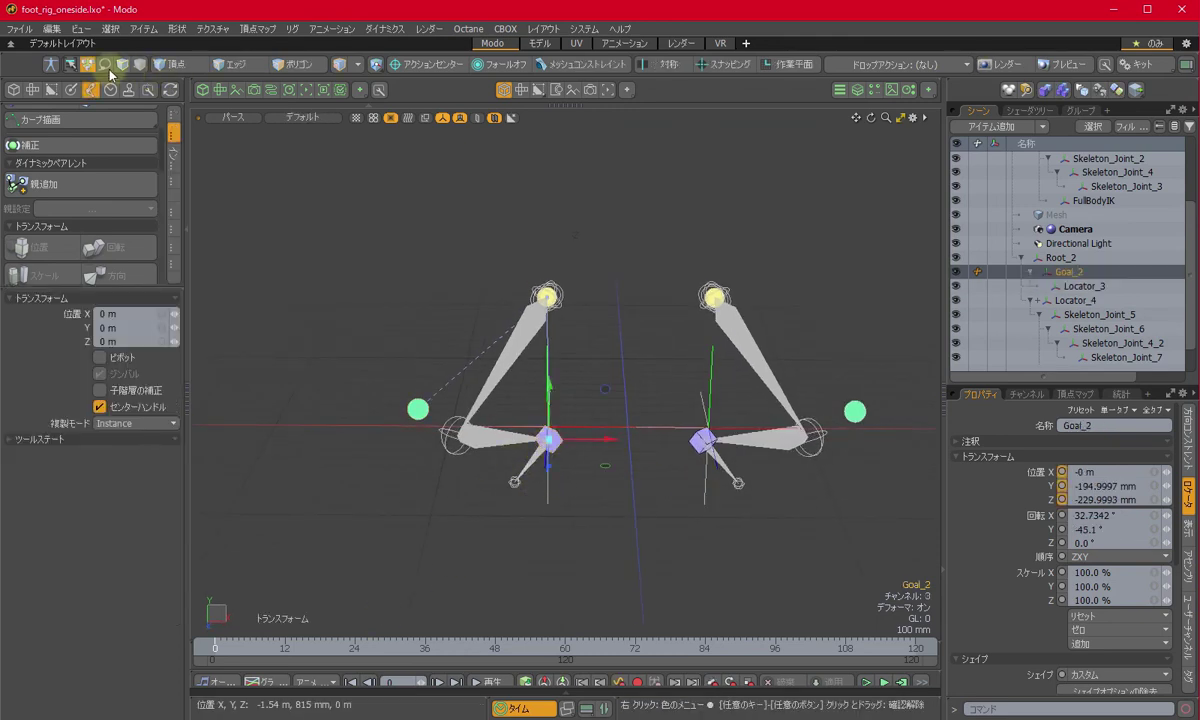
pyautogui.moveTo(540, 433); pyautogui.dragTo(565, 423)
pyautogui.press('e')
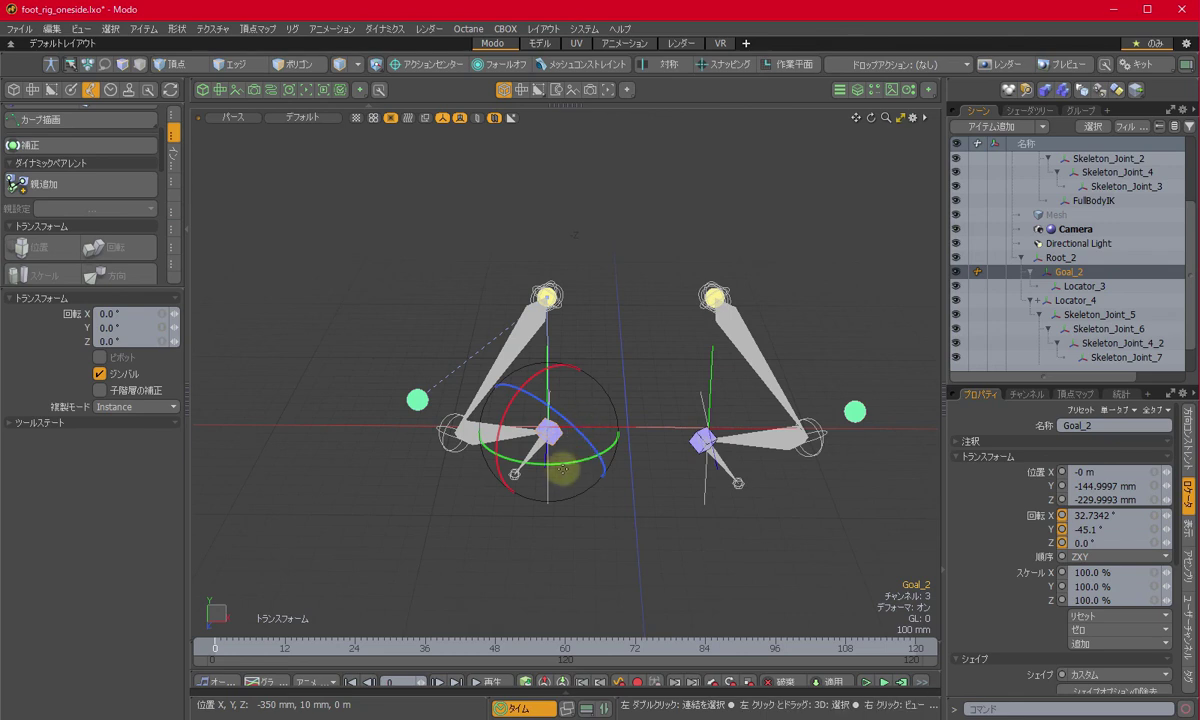
pyautogui.moveTo(565, 473)
pyautogui.mouseDown()
pyautogui.moveTo(556, 488)
pyautogui.moveTo(560, 470)
pyautogui.mouseUp()
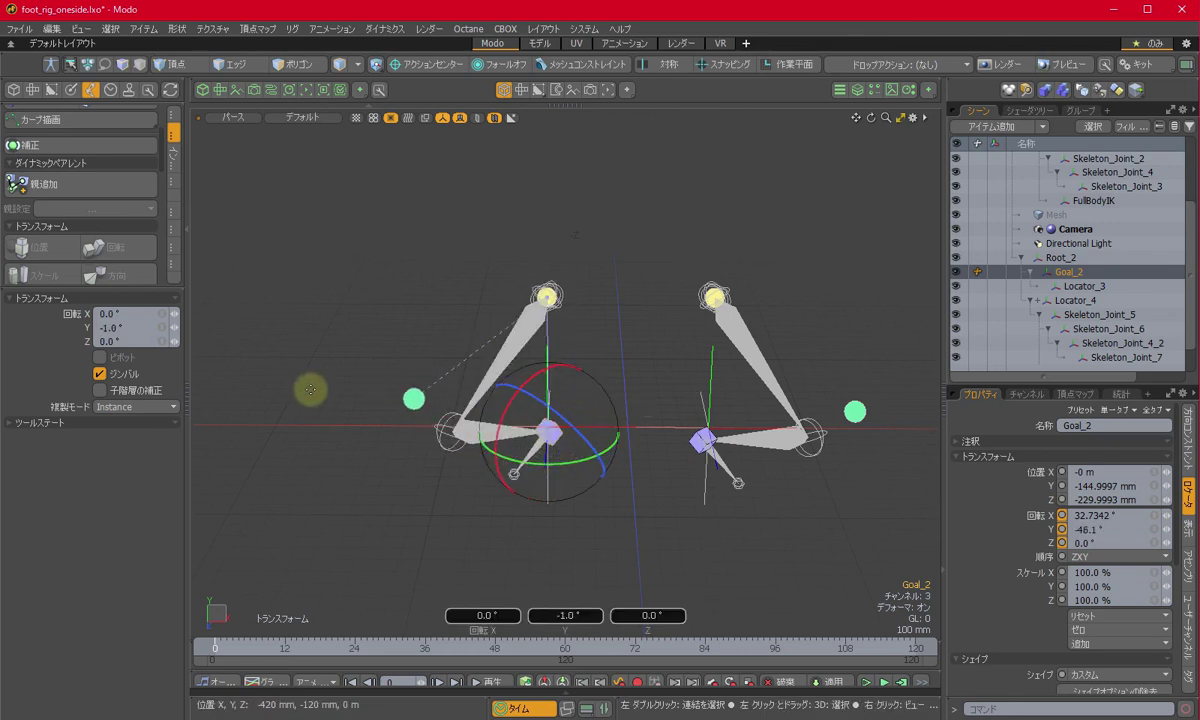
# Step: Swing the mirrored knee both ways by moving the green control Locator_3, ending at an offset of about -261 mm in X and 10 mm in Z
pyautogui.click(411, 403)
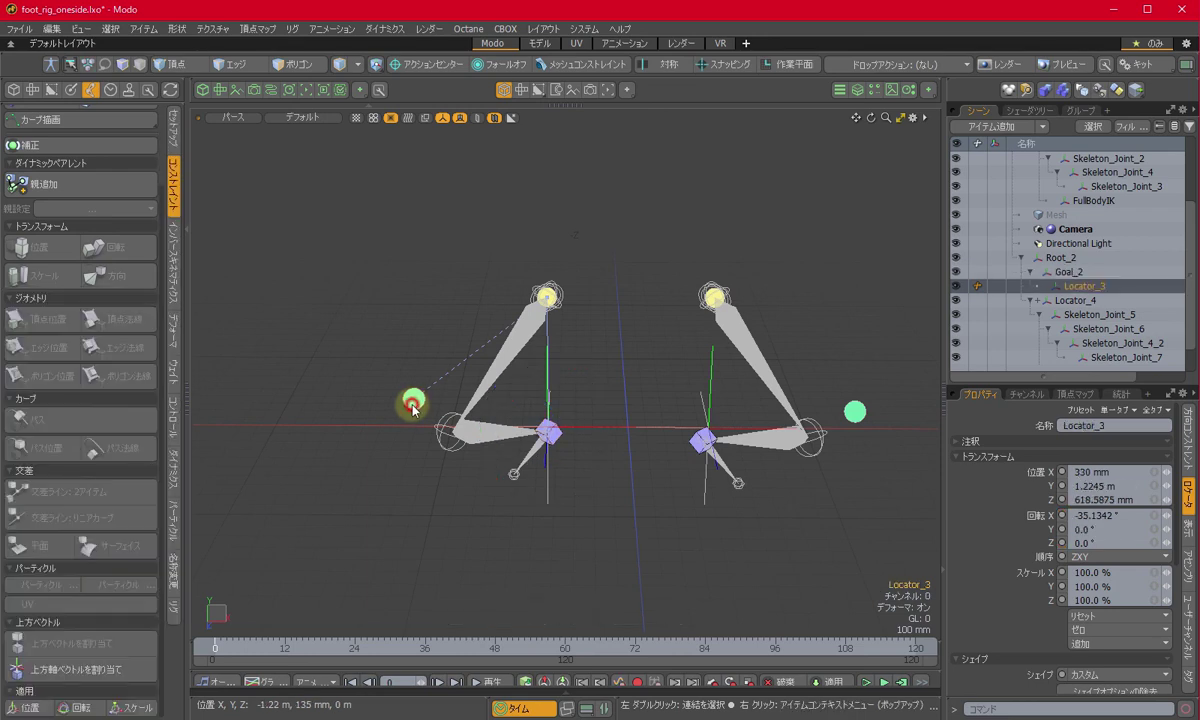
pyautogui.press('w')
pyautogui.moveTo(411, 403); pyautogui.dragTo(412, 474)
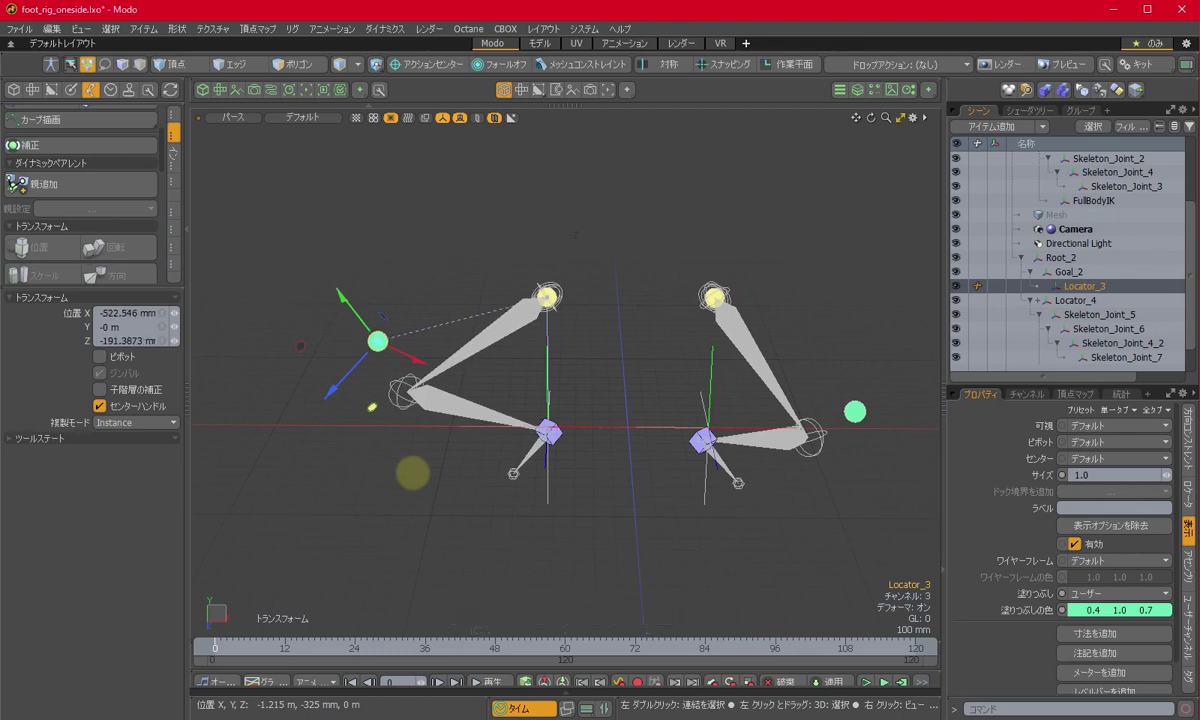
pyautogui.moveTo(372, 407); pyautogui.dragTo(486, 484)
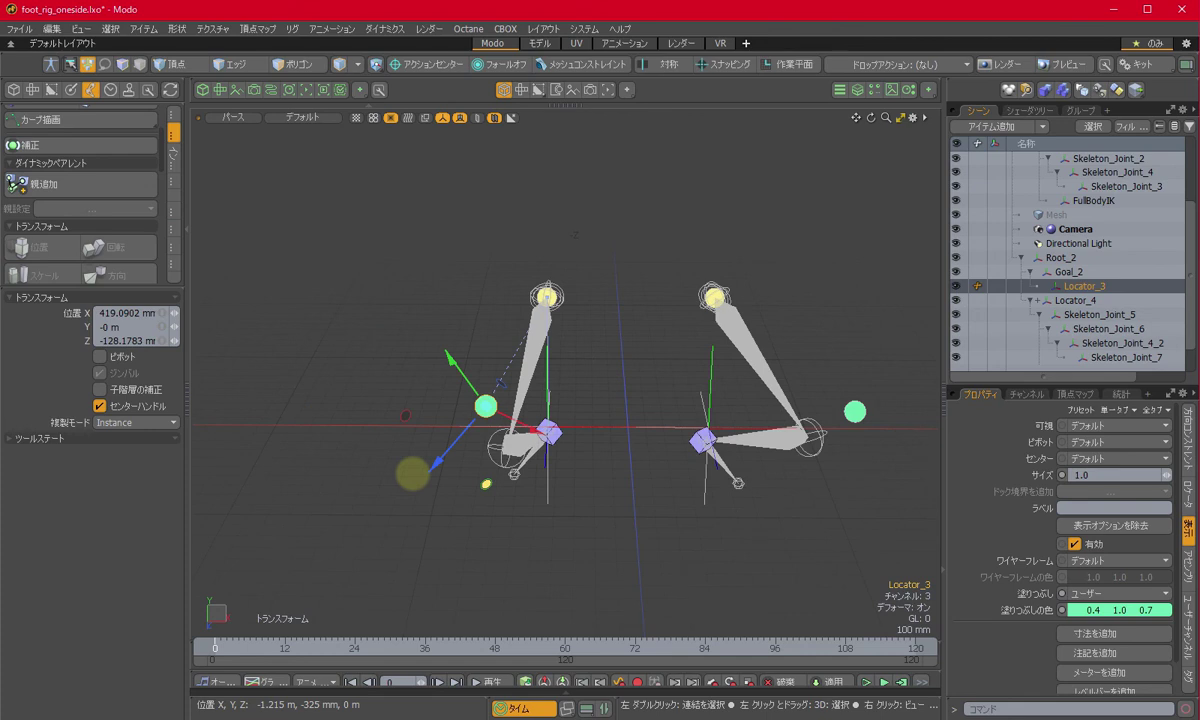
pyautogui.moveTo(485, 405); pyautogui.dragTo(381, 384)
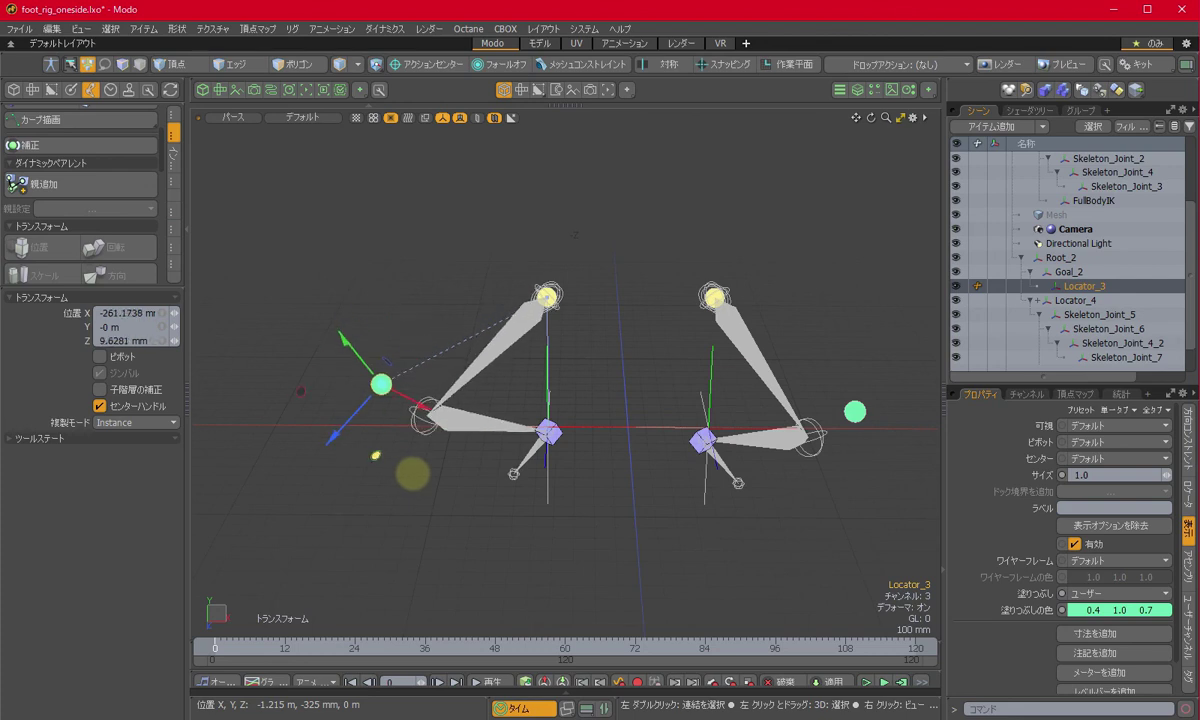